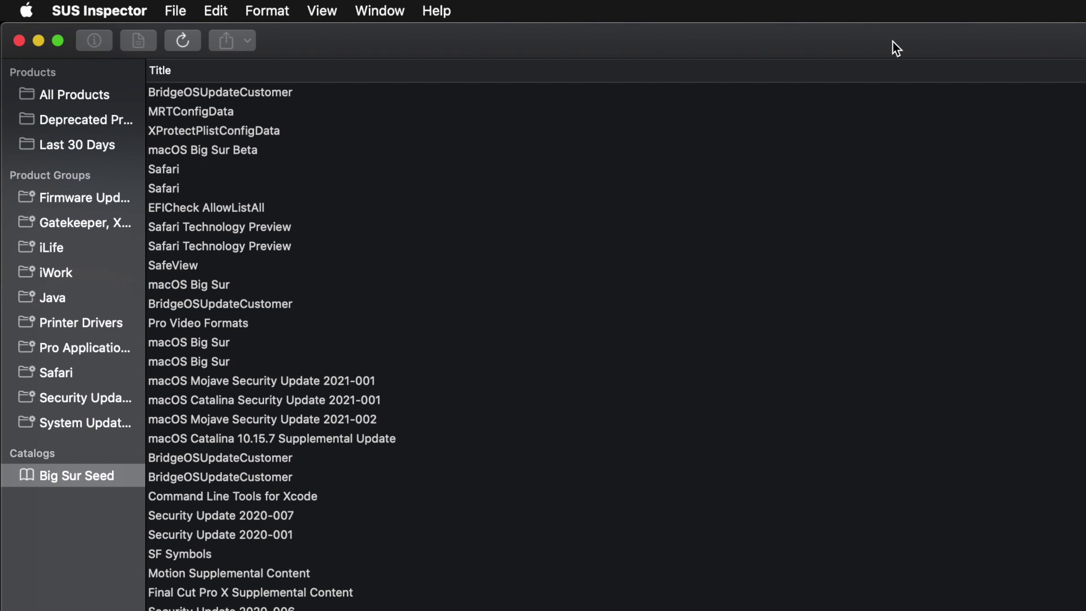
- Look at the macOS Big Sur 11.2.2 entry in the Big Sur Seed catalog
click(184, 344)
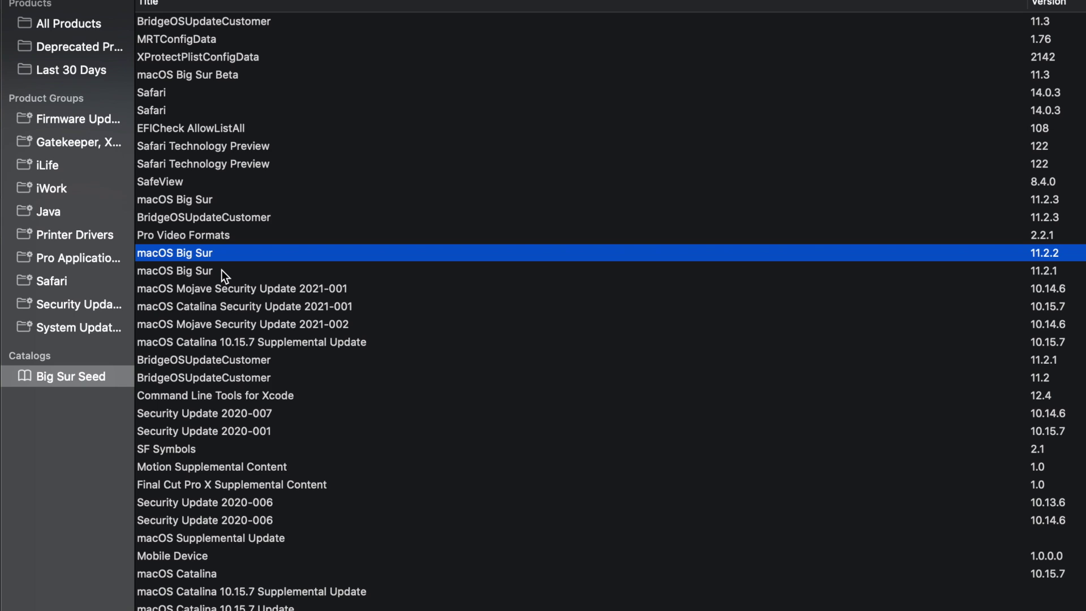
click(43, 378)
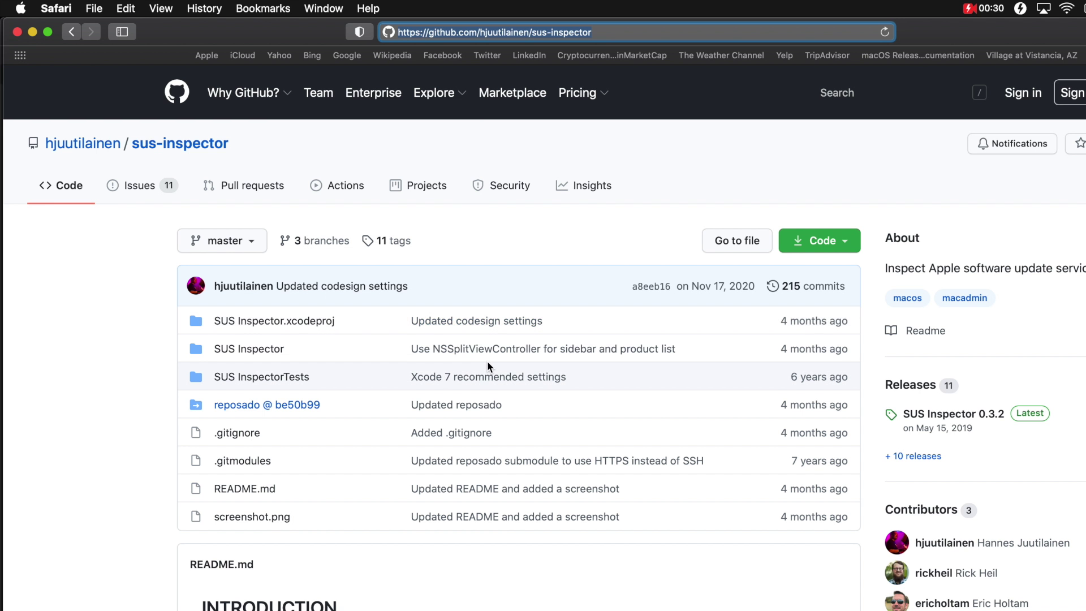
- Find the installation section in the sus-inspector README on GitHub and open the Releases page
scroll(489, 362, down, 5)
scroll(488, 362, down, 10)
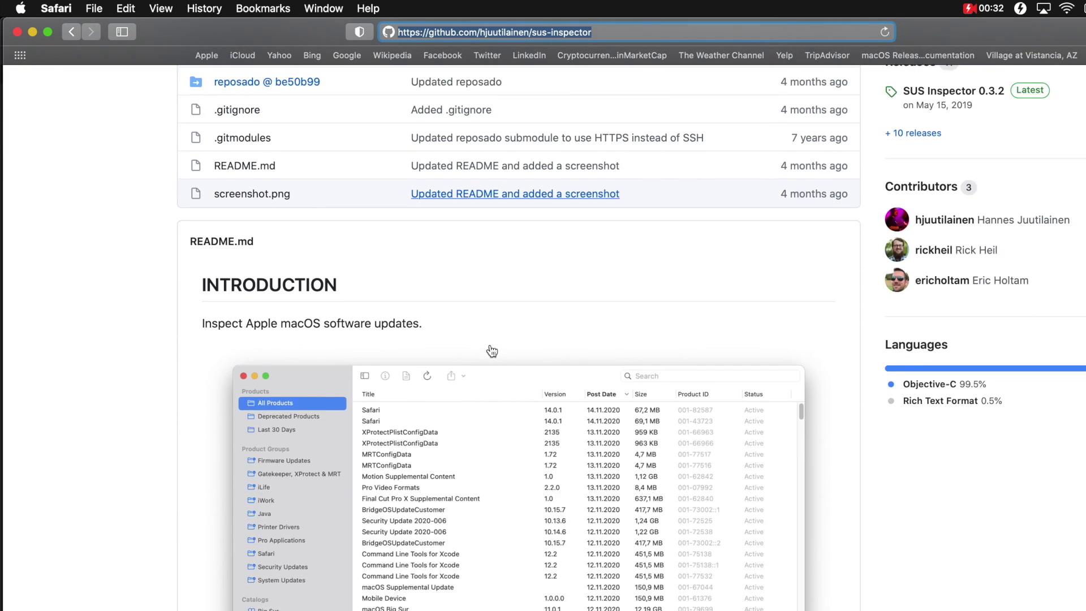
scroll(491, 350, down, 8)
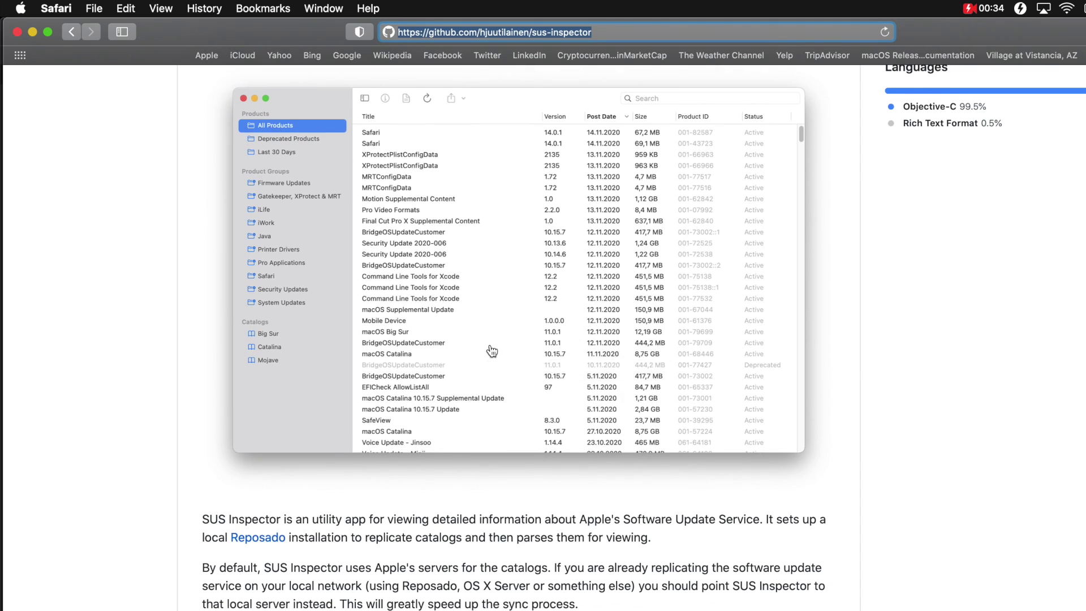
scroll(491, 350, down, 10)
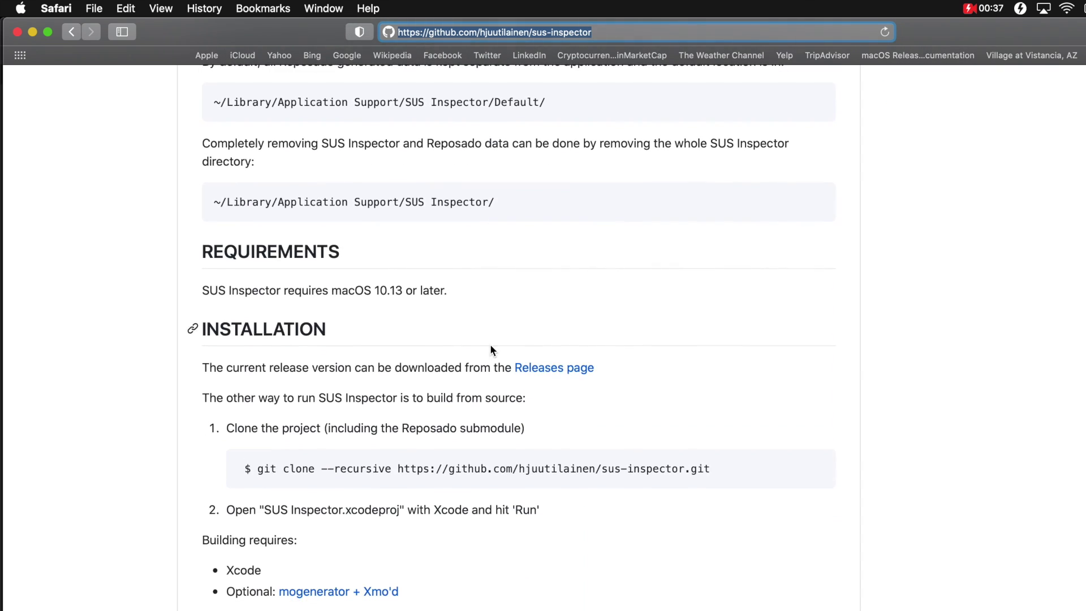
click(557, 370)
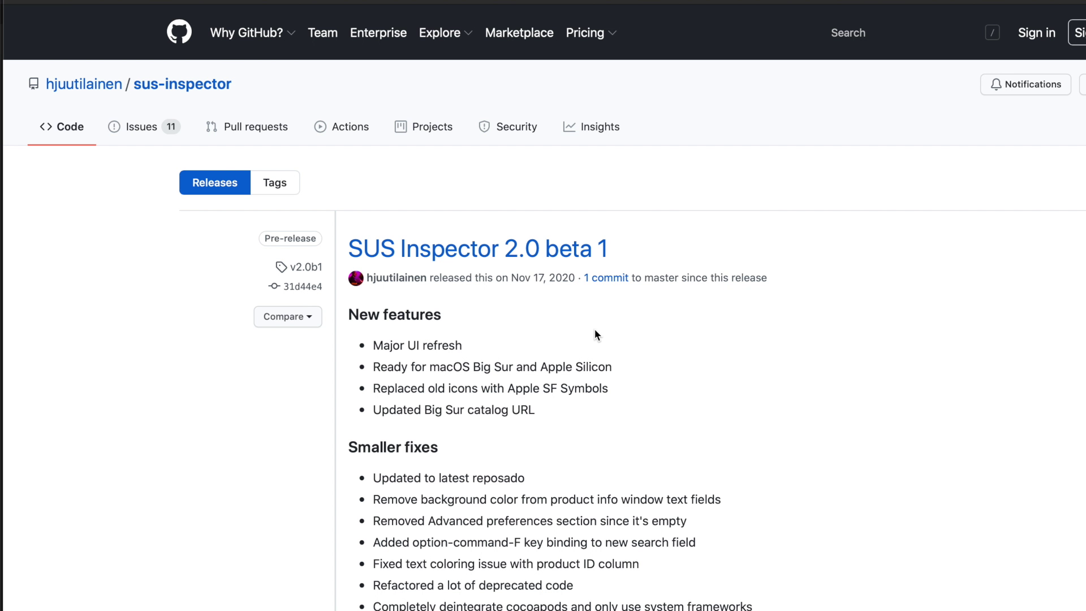
- Download SUS-Inspector-2.0b1.dmg from the SUS Inspector 2.0 beta 1 assets and open the disk image
scroll(567, 254, down, 5)
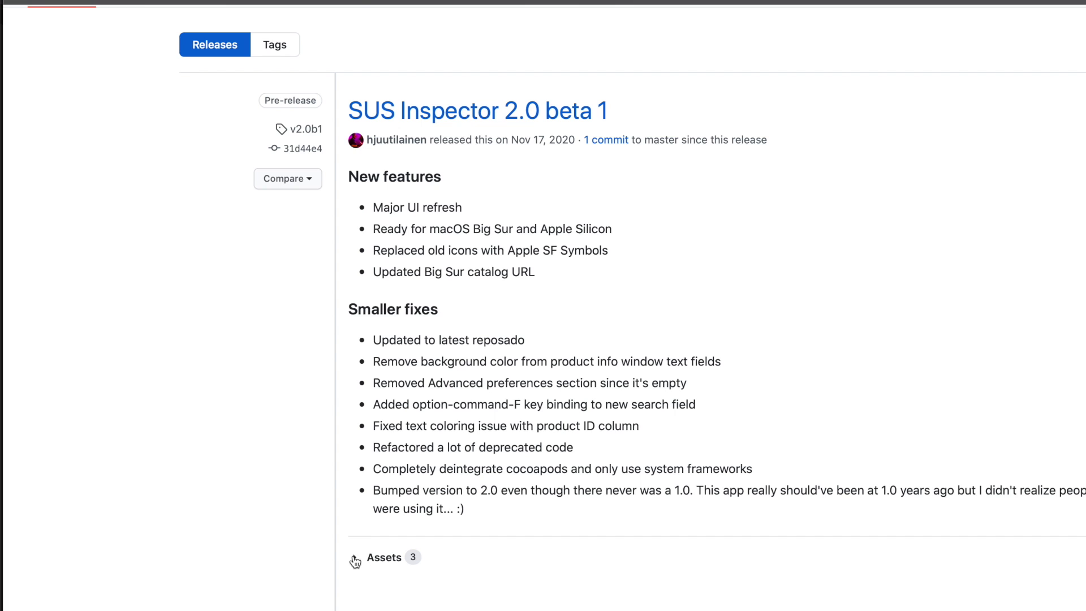
click(356, 559)
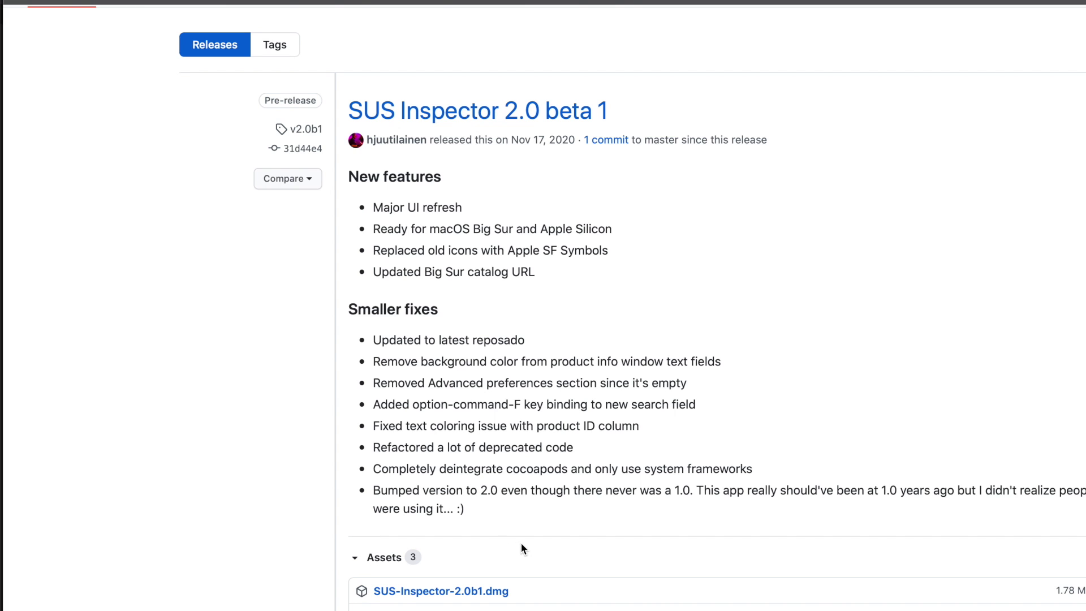
scroll(518, 544, down, 3)
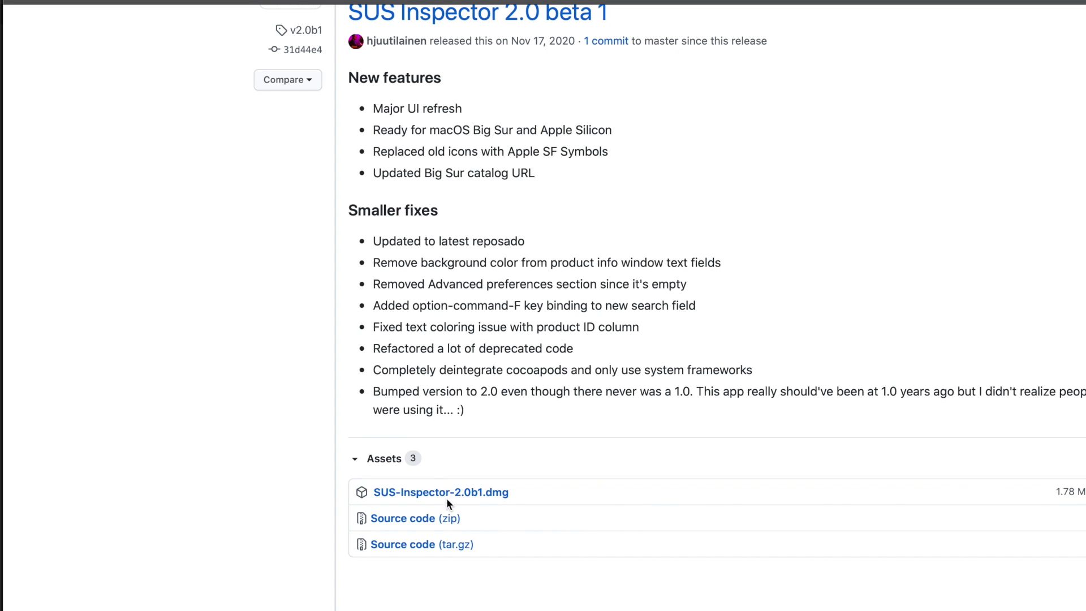
click(469, 492)
click(971, 595)
click(876, 342)
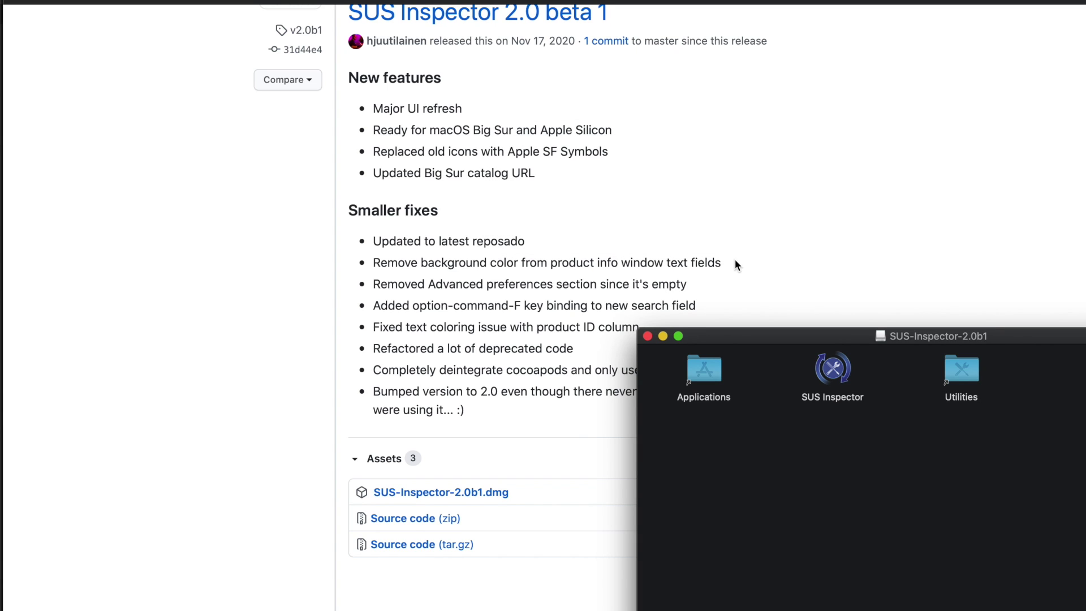
- Copy SUS Inspector from the disk image into Applications, replacing the existing copy
drag(831, 370, 713, 369)
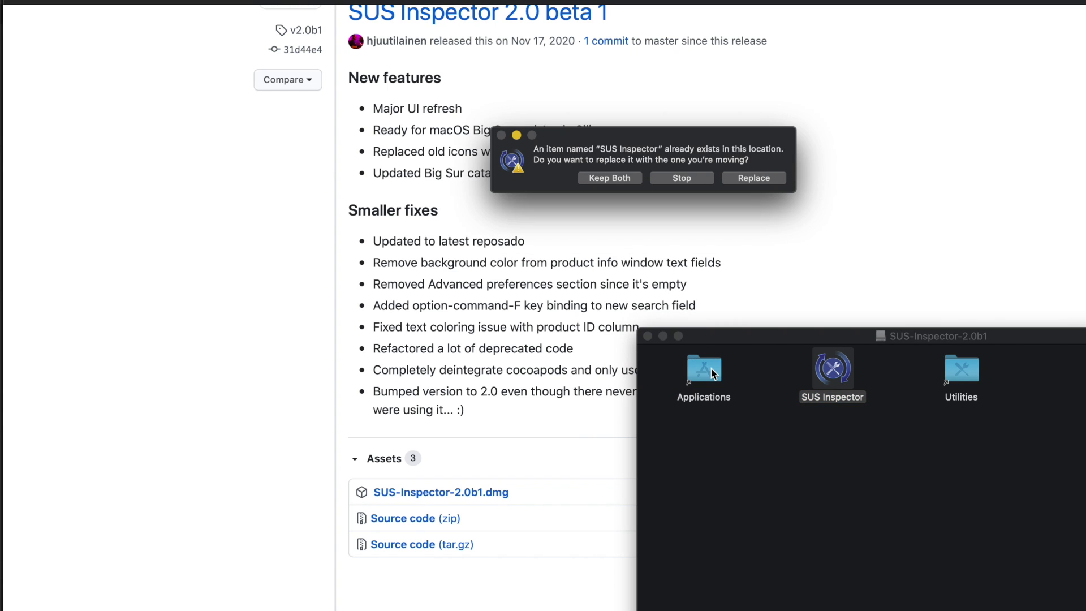
click(761, 178)
click(753, 176)
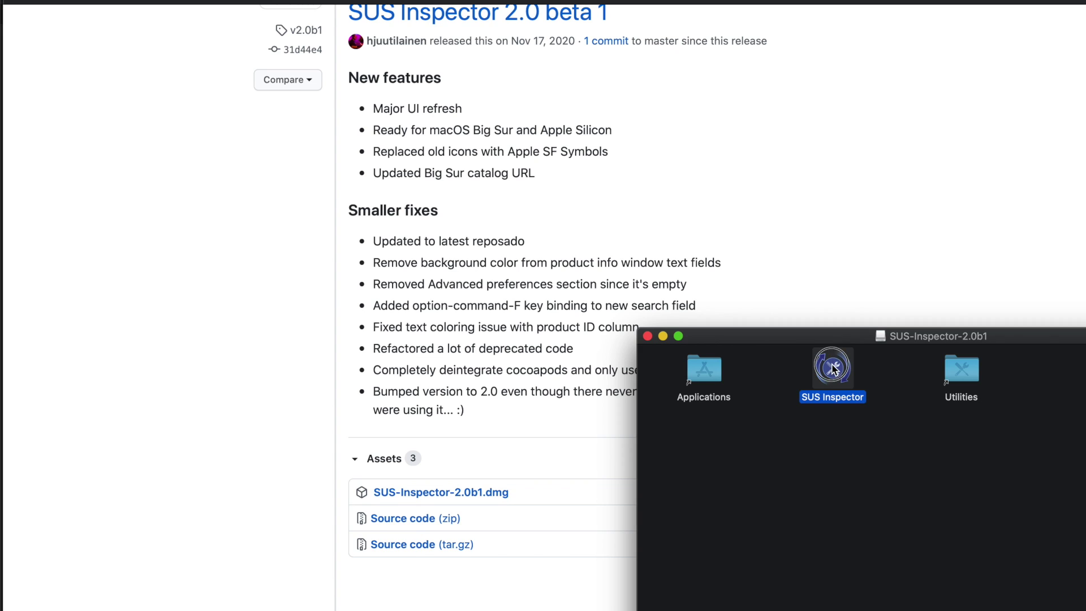
drag(834, 367, 713, 373)
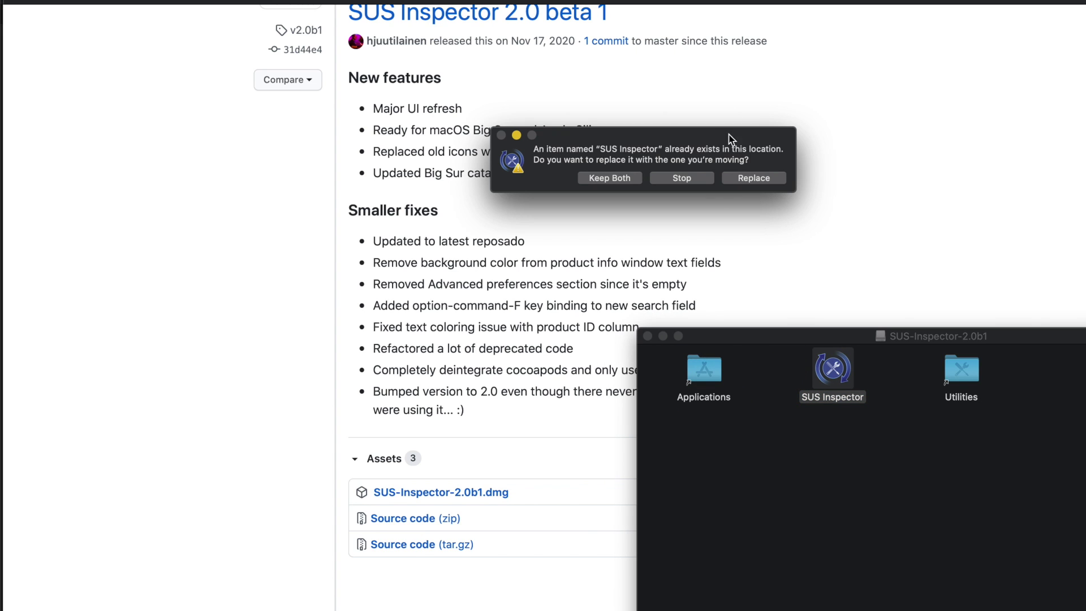
click(764, 180)
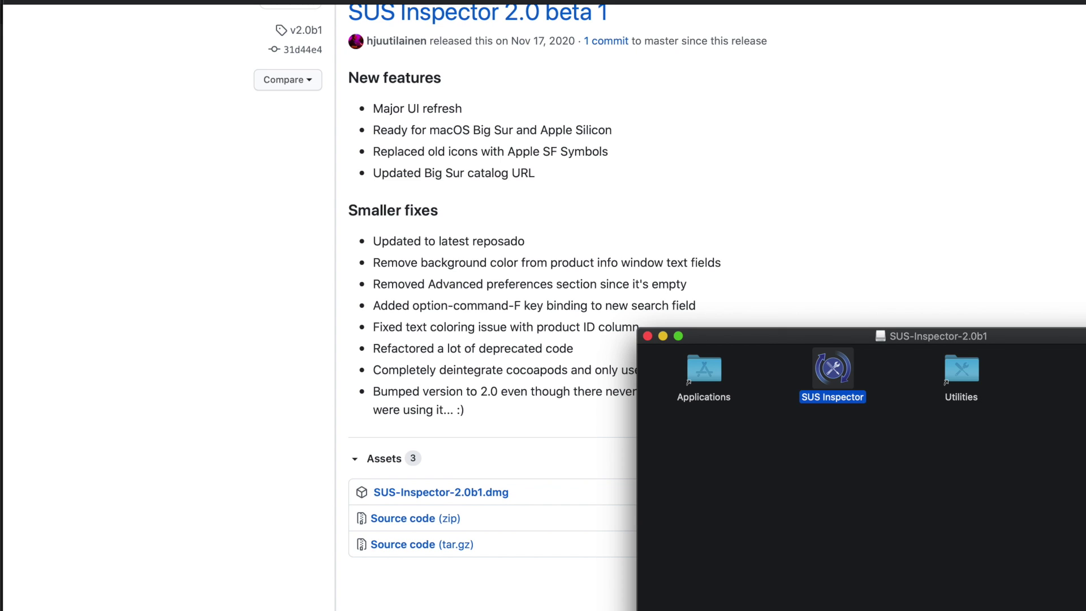
- Switch to Terminal and delete the old data folder with rm -rf Library/Application\ Support/SUS\ Inspector/
key(super+Tab)
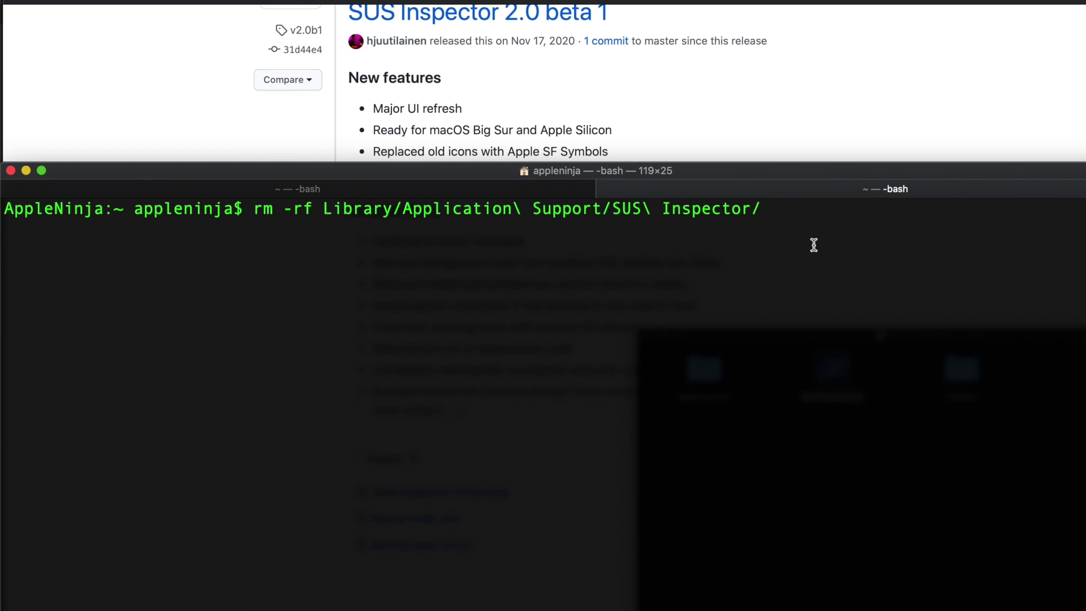
key(super+space)
text(termin)
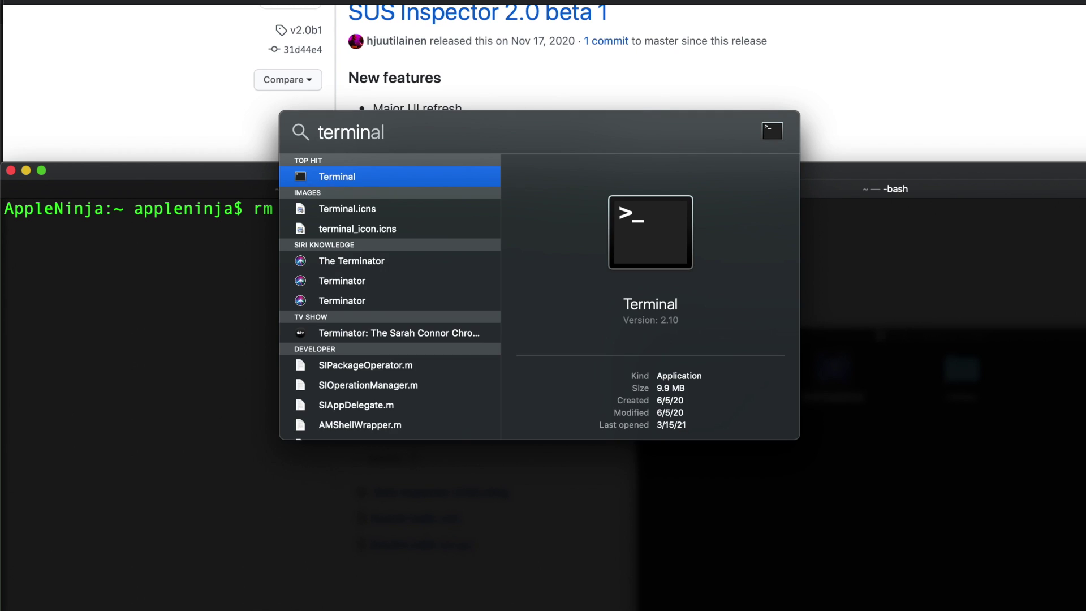
key(Return)
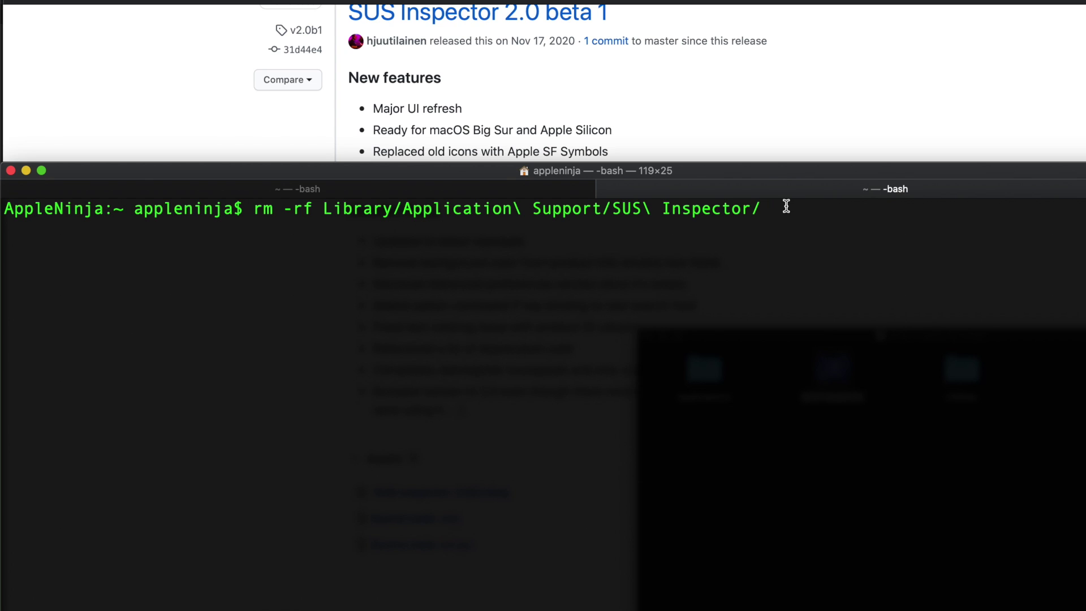
key(Return)
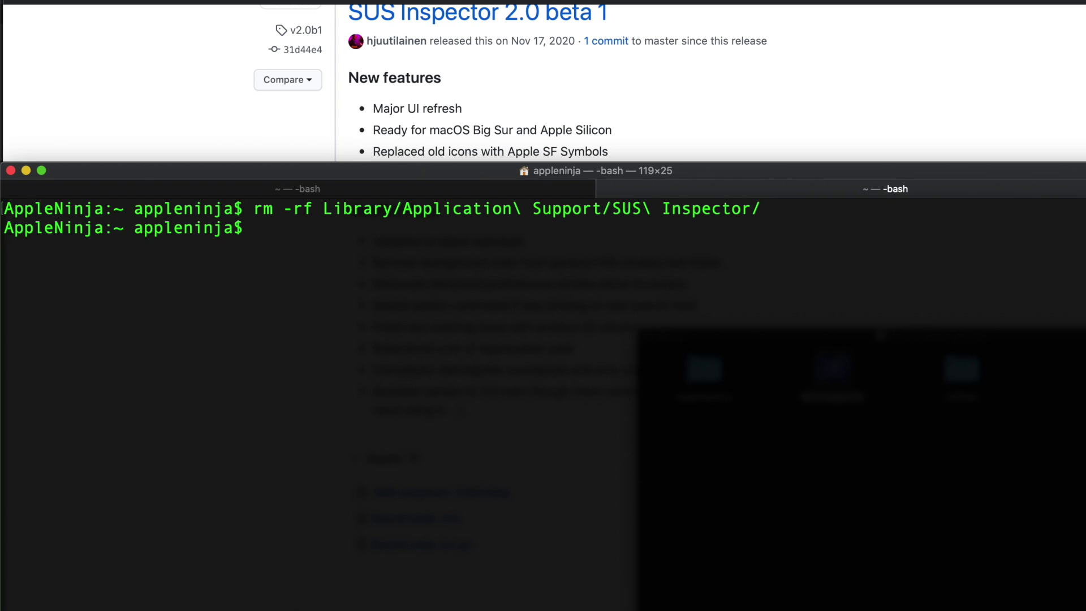
- Launch SUS Inspector, allow the downloaded app to open, and bring its Reposado Configuration window to the front
key(super+space)
text(sus)
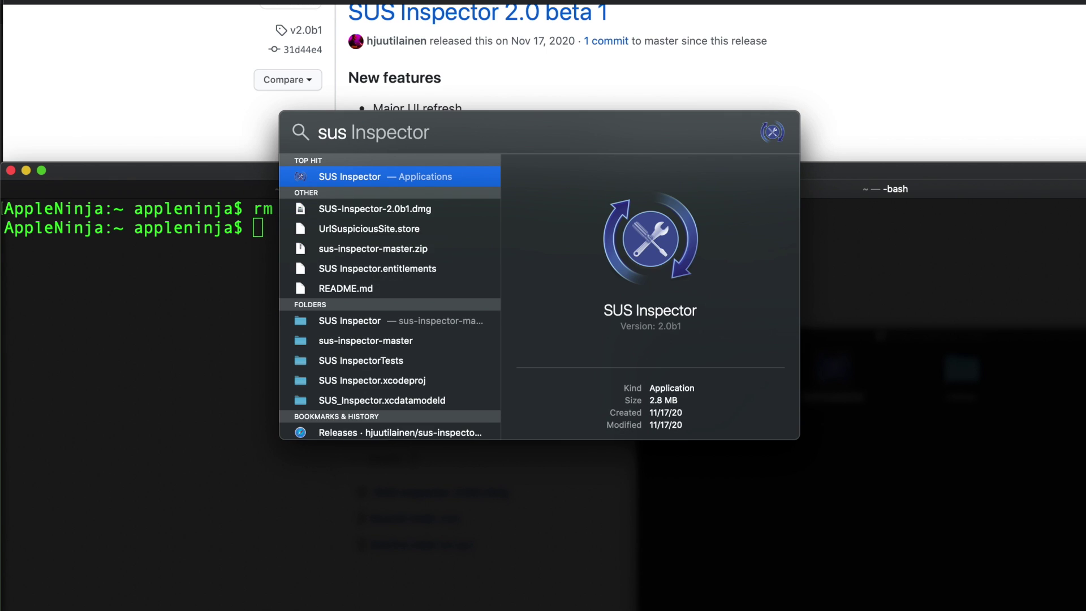
key(Return)
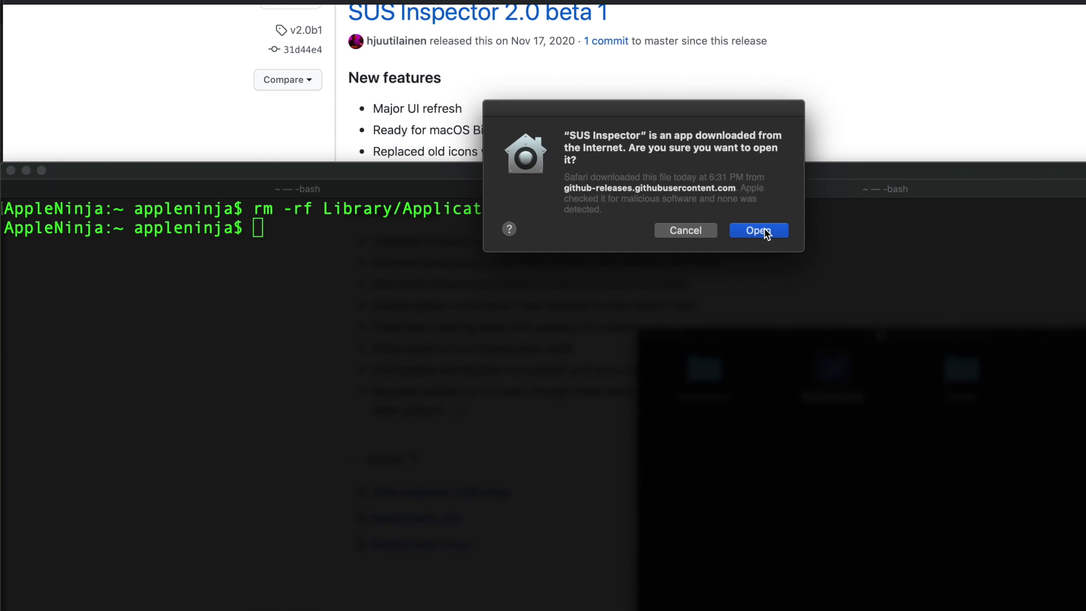
click(763, 231)
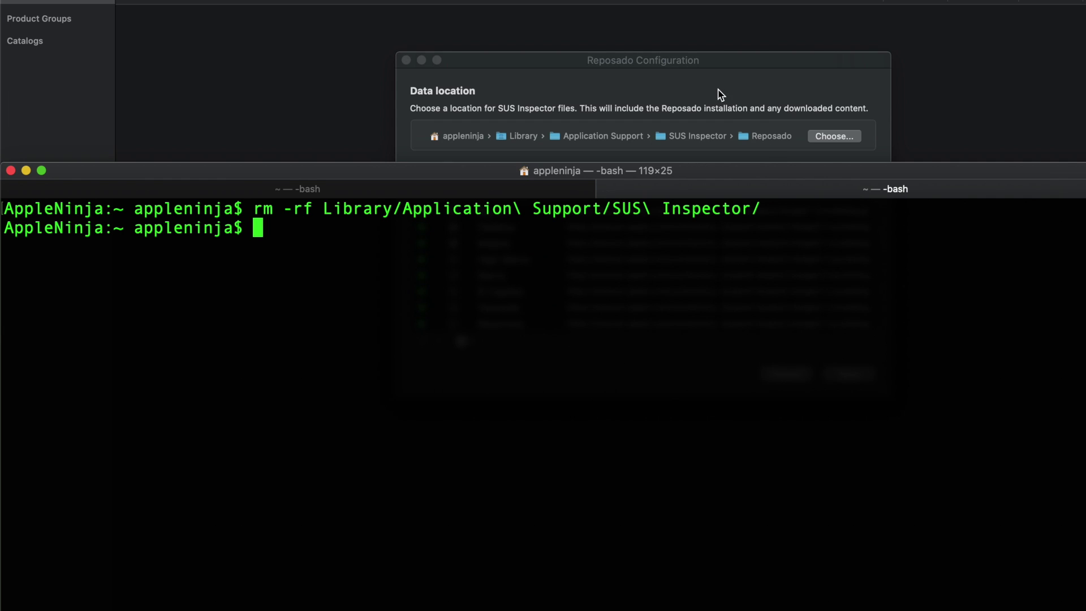
click(585, 75)
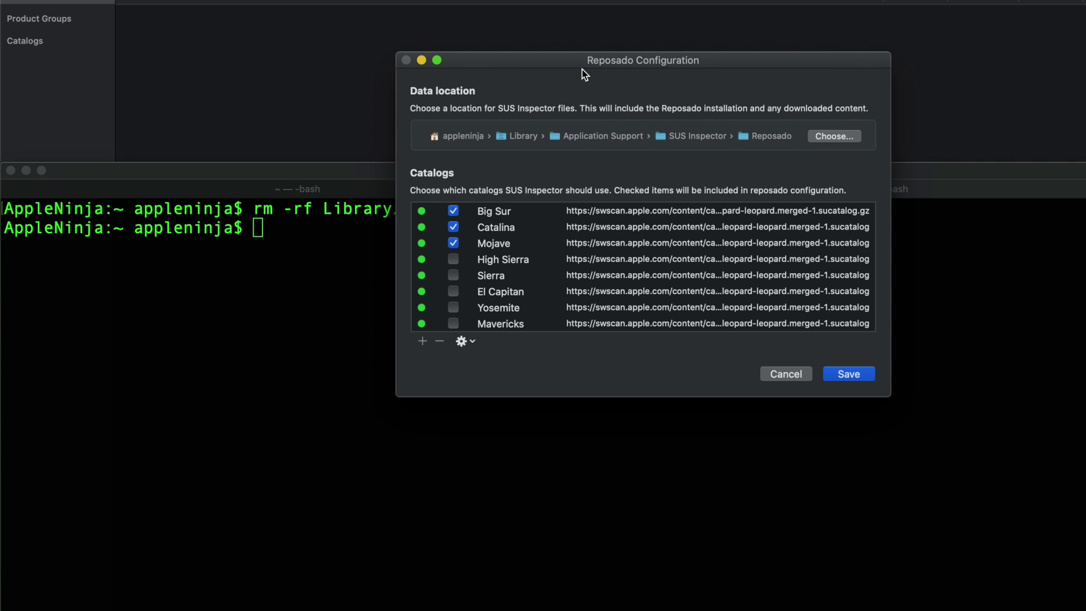
click(285, 79)
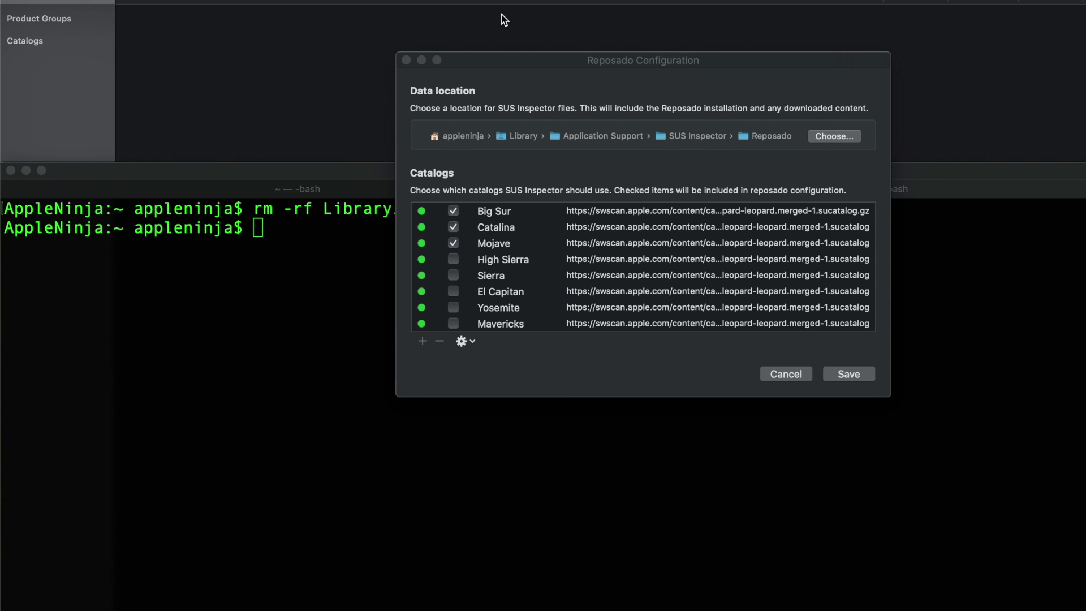
click(299, 184)
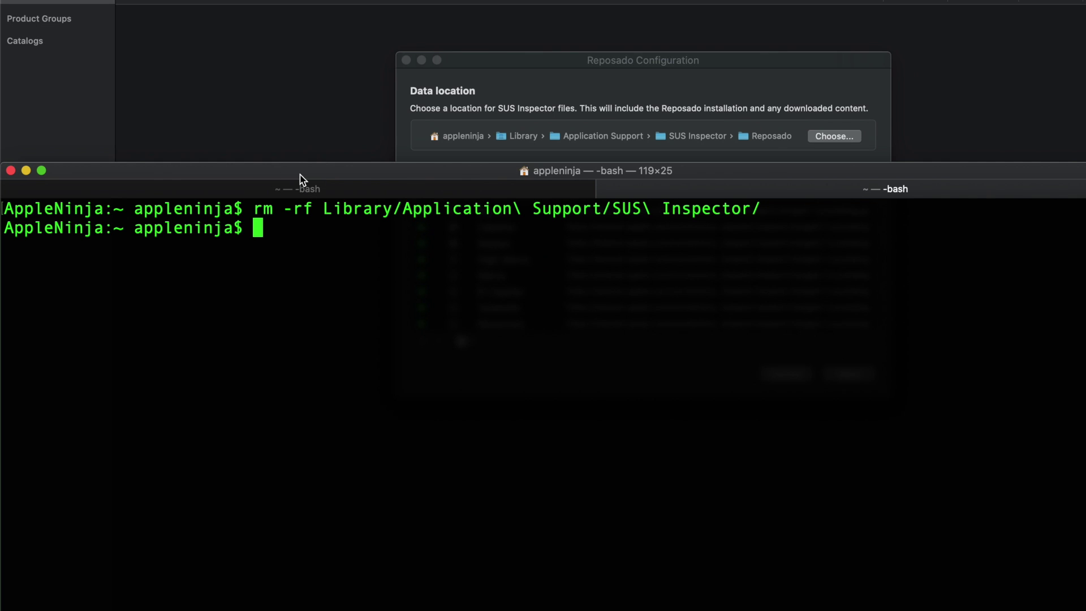
key(super+Tab)
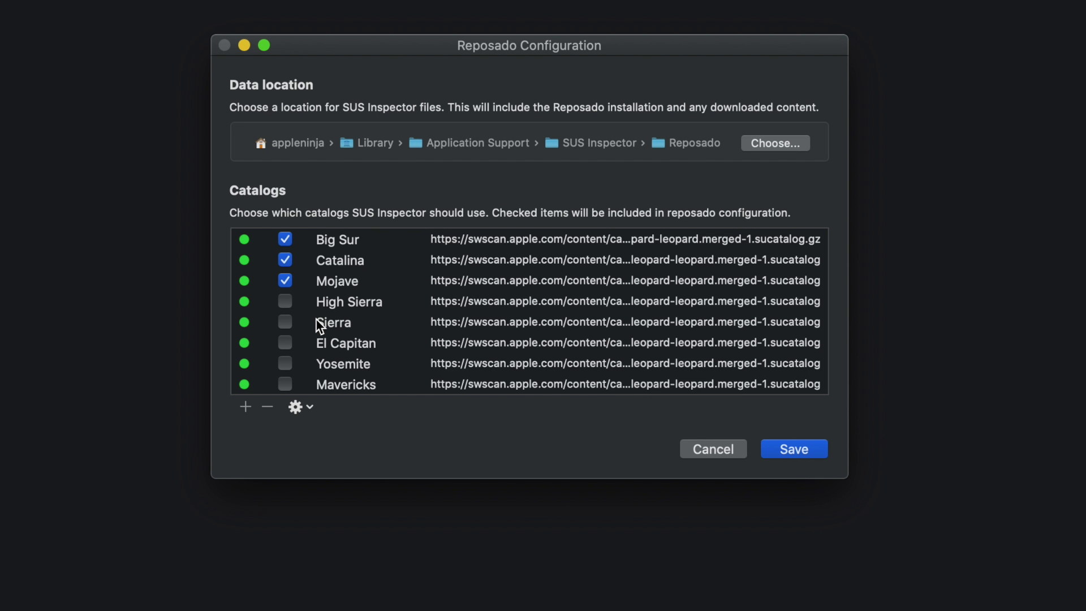
- Include the High Sierra and Sierra catalogs in the Reposado configuration
click(292, 300)
click(288, 320)
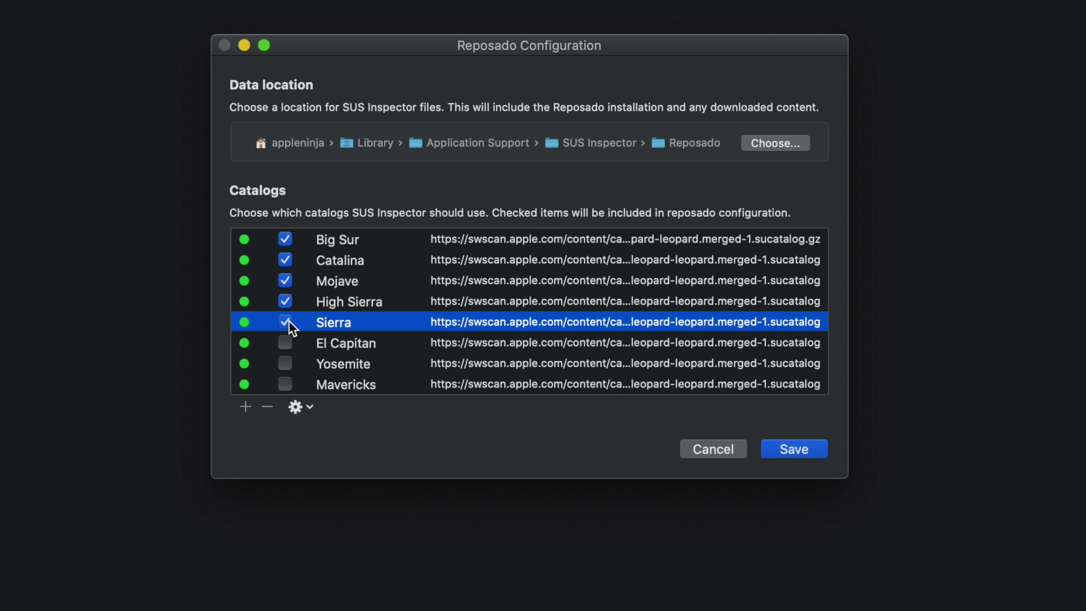
click(290, 352)
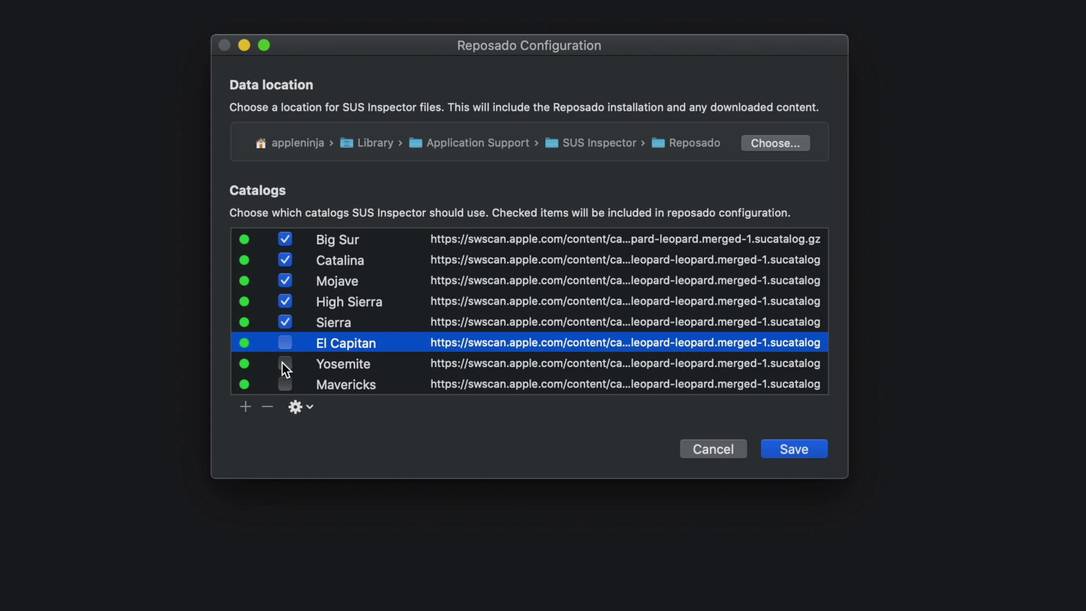
- Exclude the Sierra, Catalina, Mojave and High Sierra catalogs so that only Big Sur is used
click(286, 320)
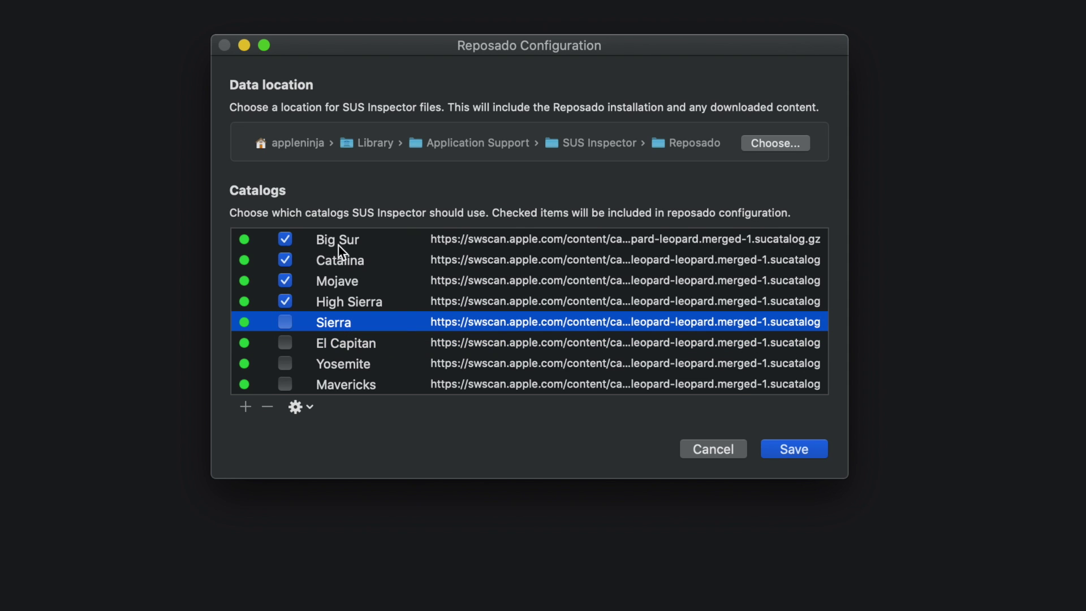
click(285, 260)
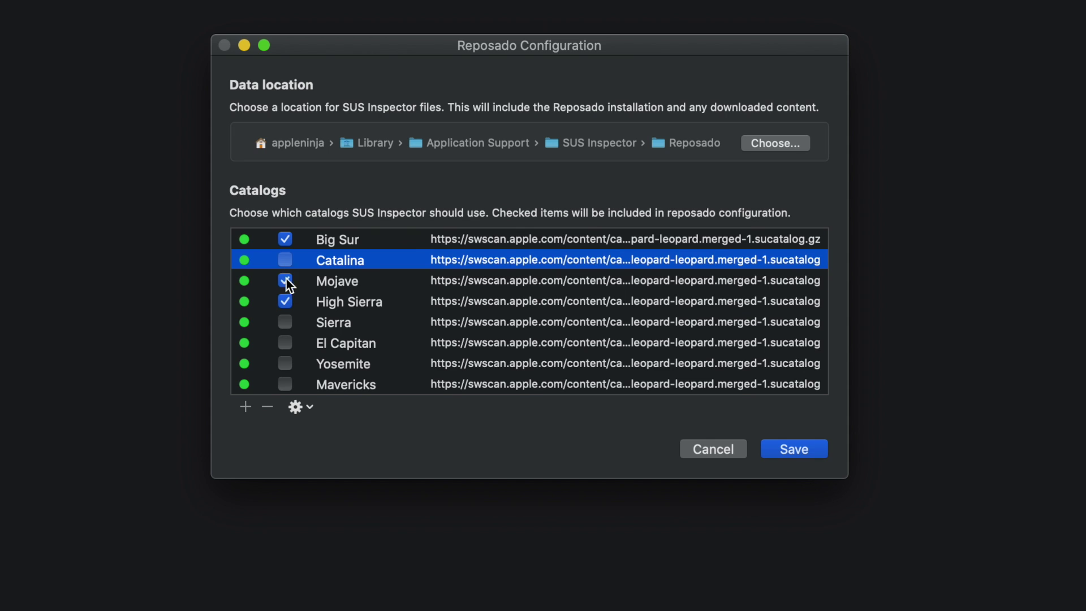
click(285, 280)
click(285, 301)
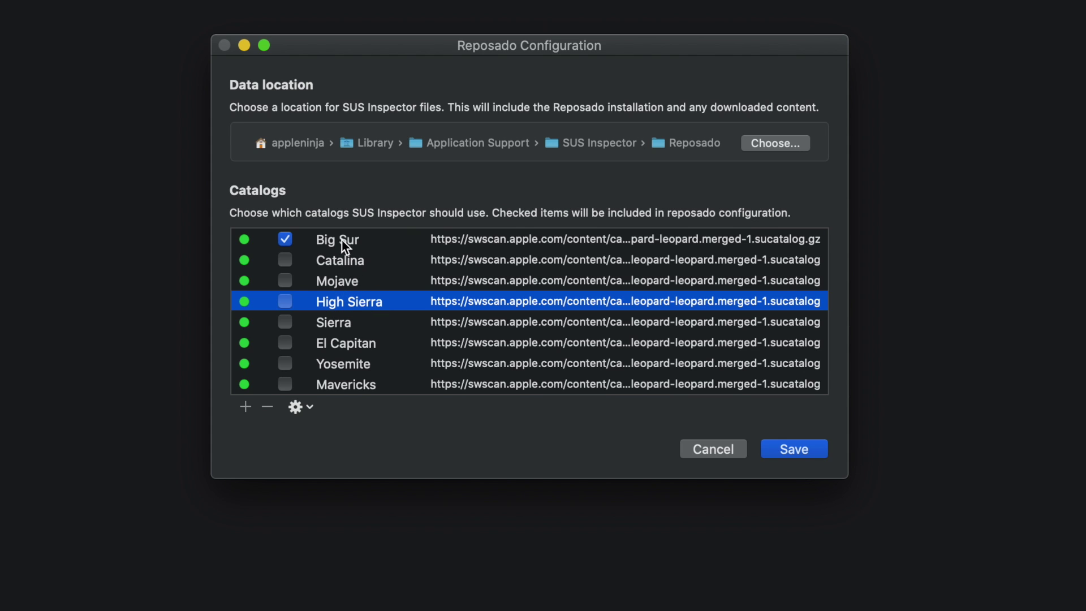
- Insert "10.16seed-" after "index-" in the Big Sur catalog's URL and commit the edit
click(458, 238)
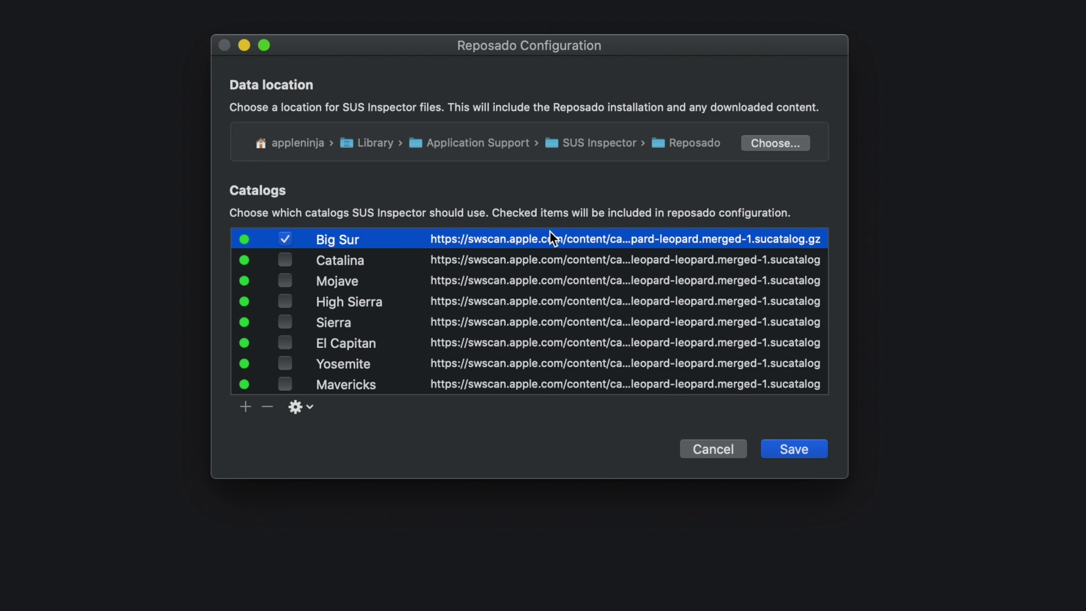
click(581, 237)
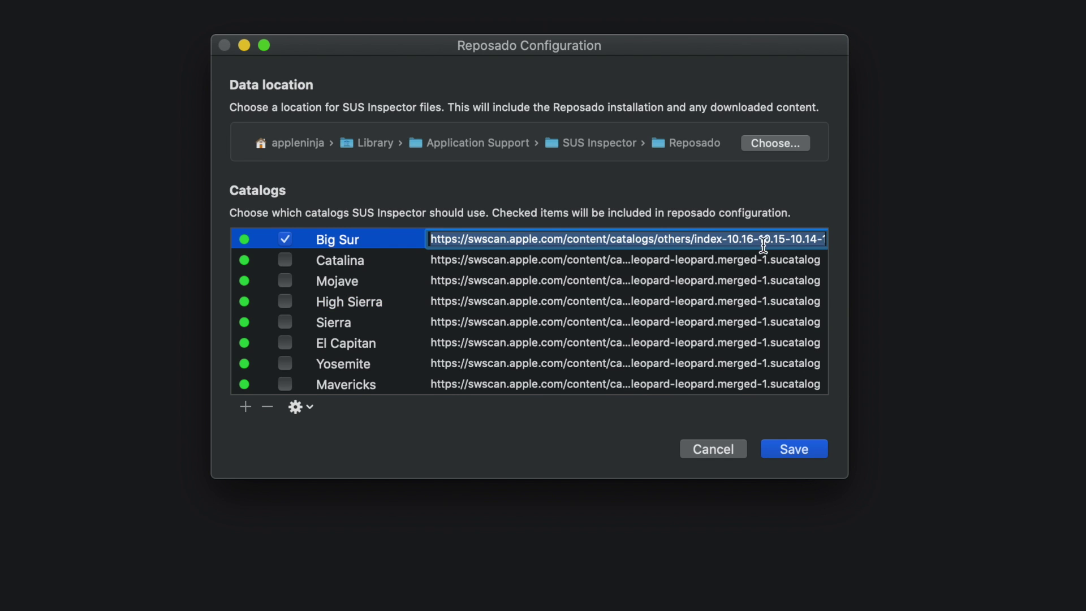
click(726, 240)
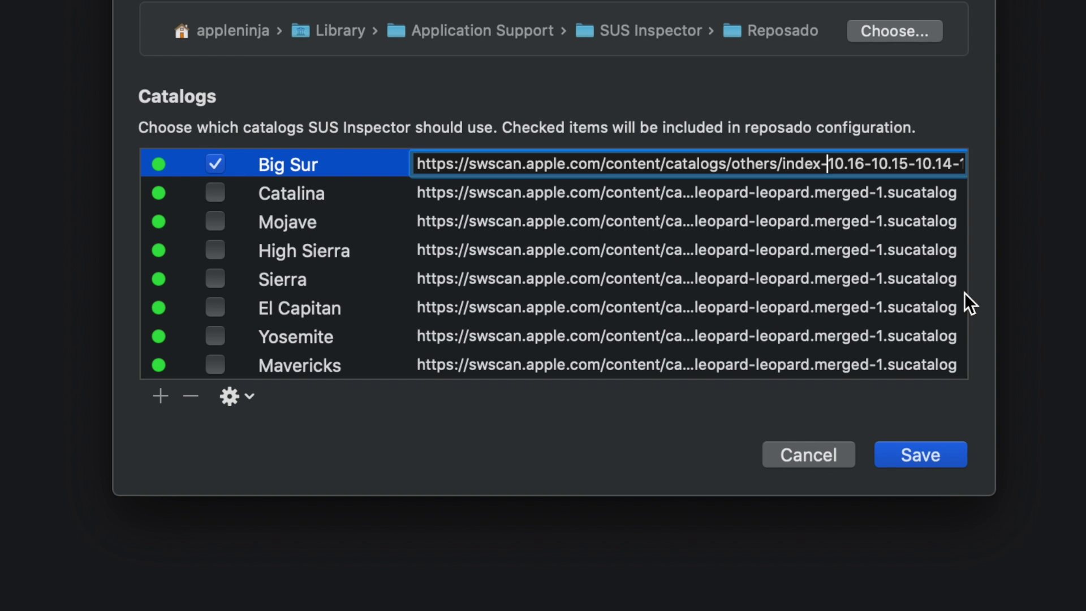
text(10.16)
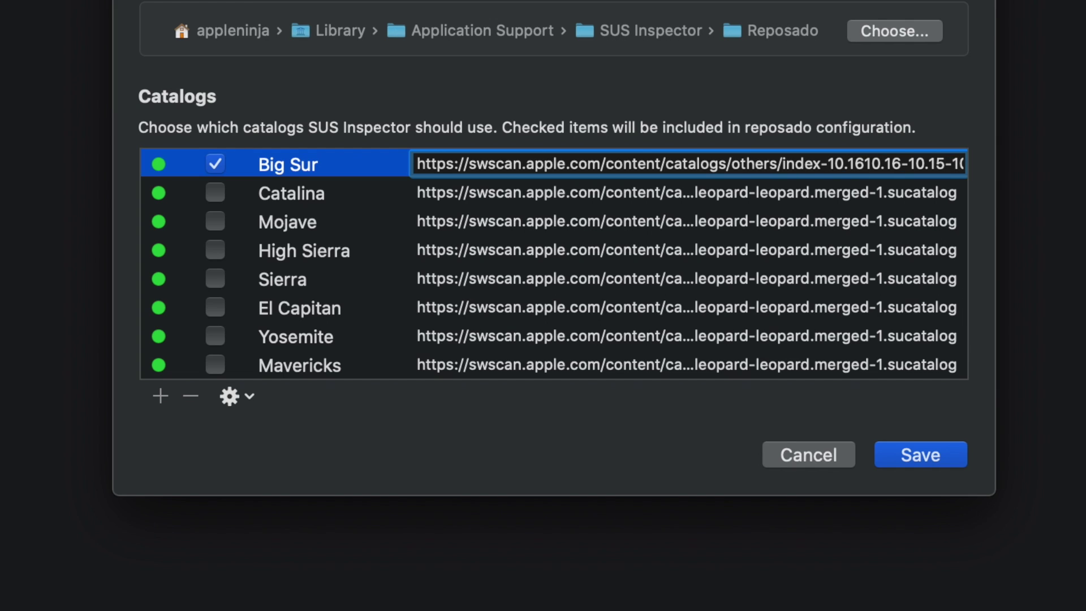
text(see)
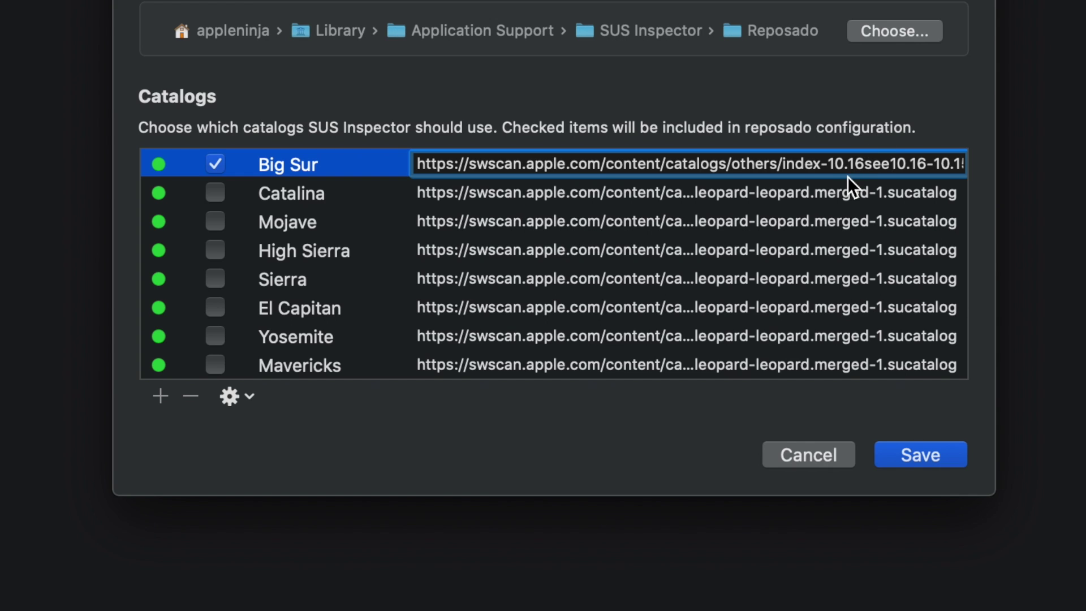
key(Return)
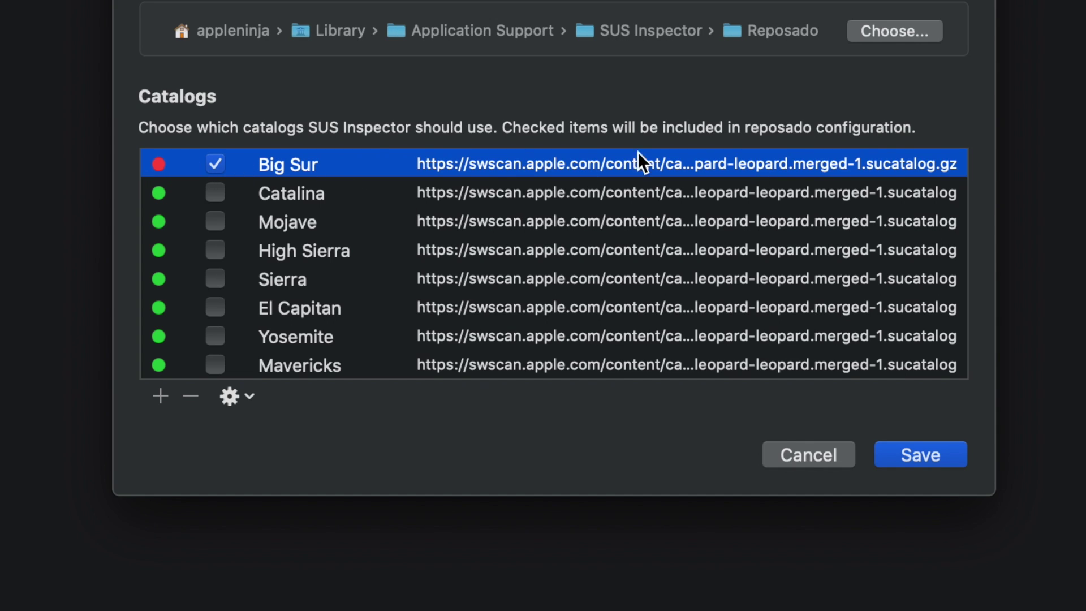
double_click(885, 163)
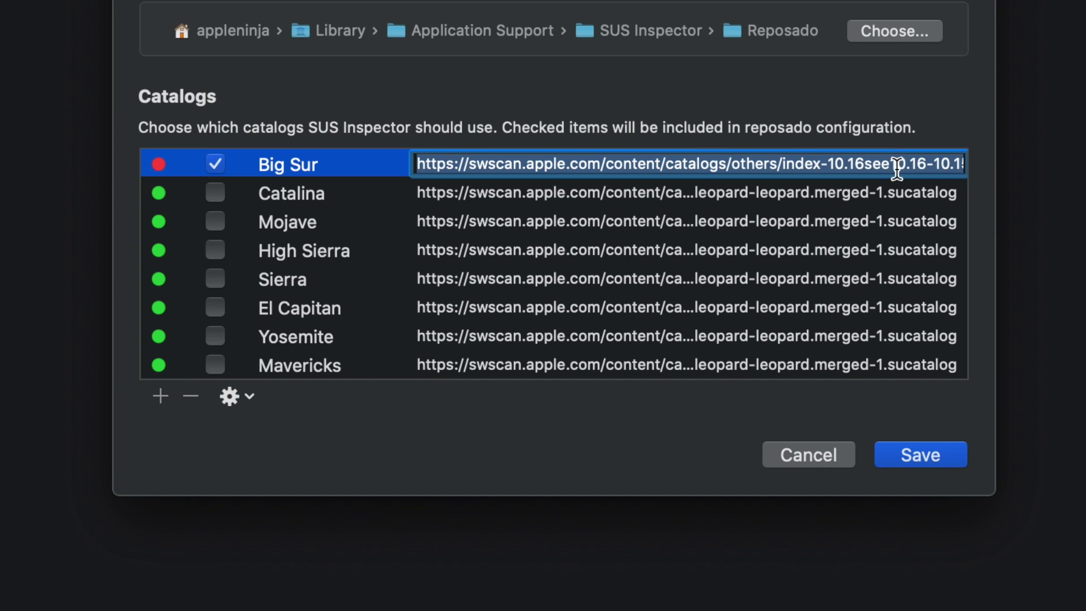
click(889, 165)
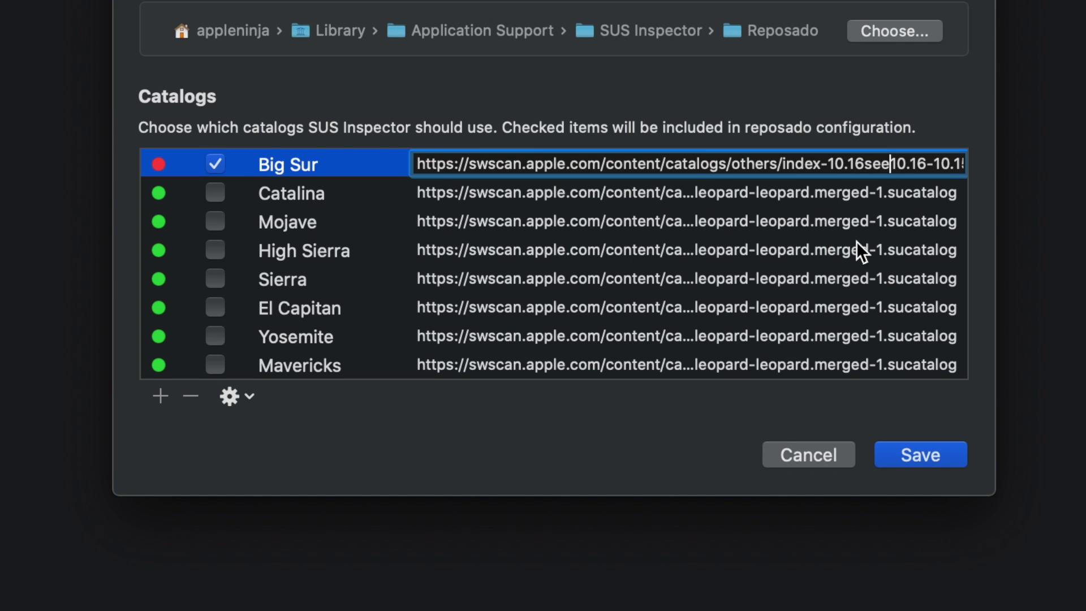
text(d-)
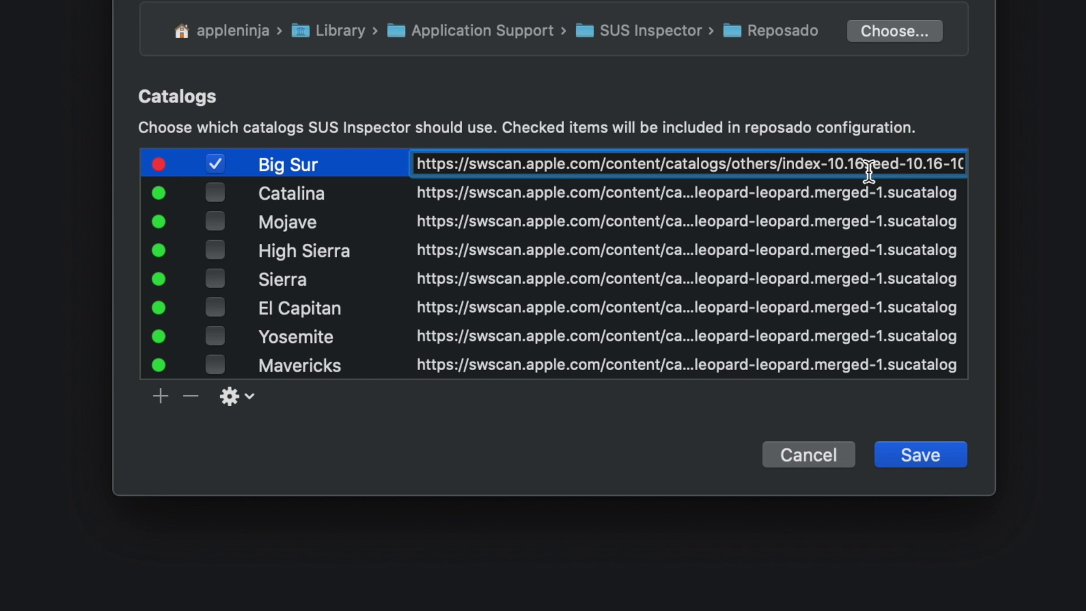
click(761, 193)
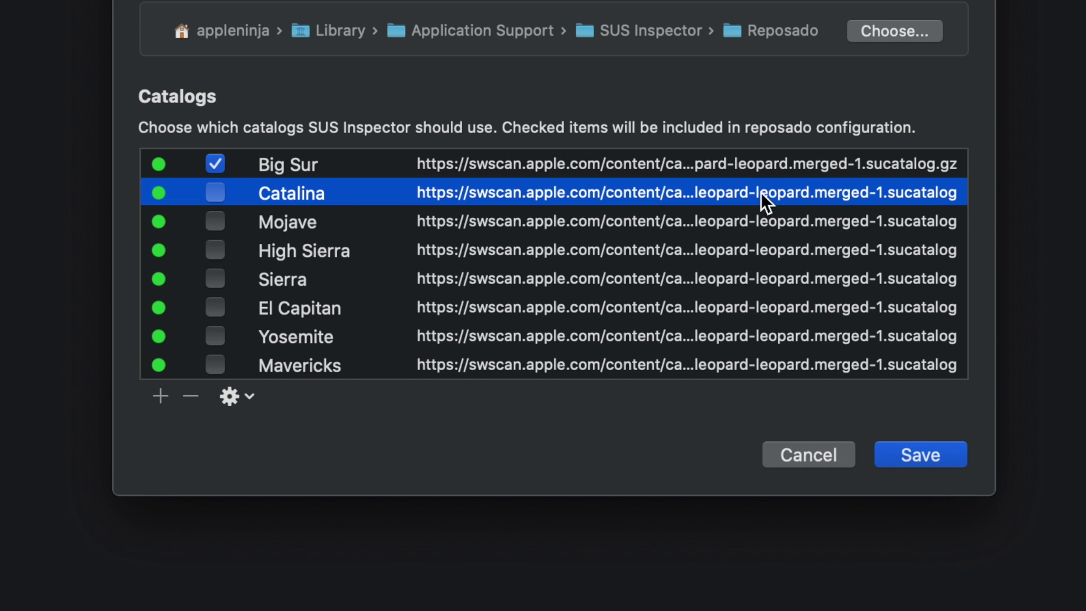
- Rename the Big Sur catalog as Big Sur Seed and save the Reposado configuration
click(307, 164)
click(308, 163)
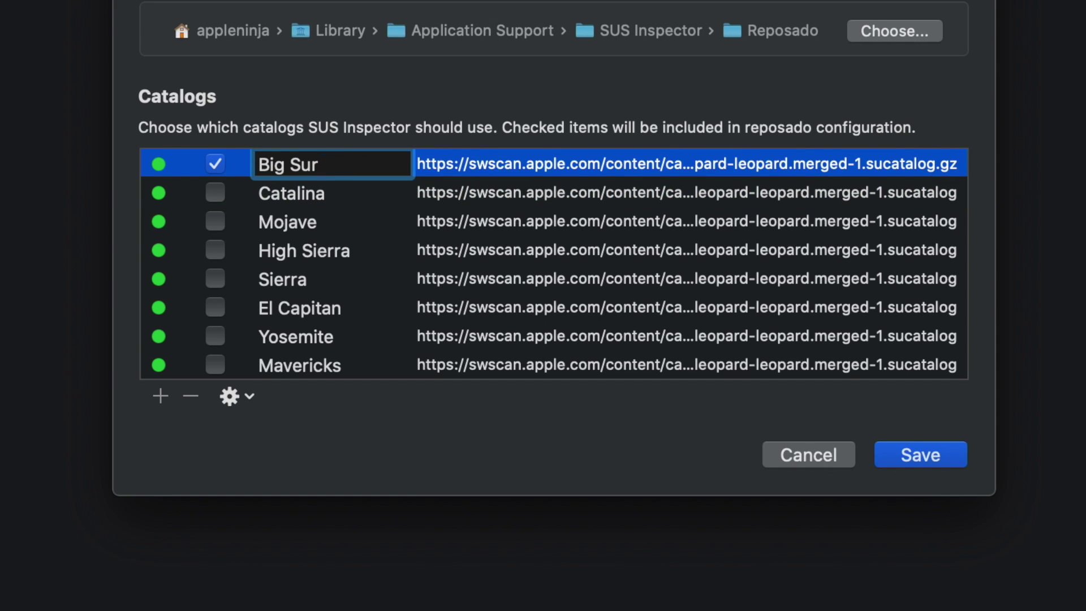
text(Seed)
click(340, 185)
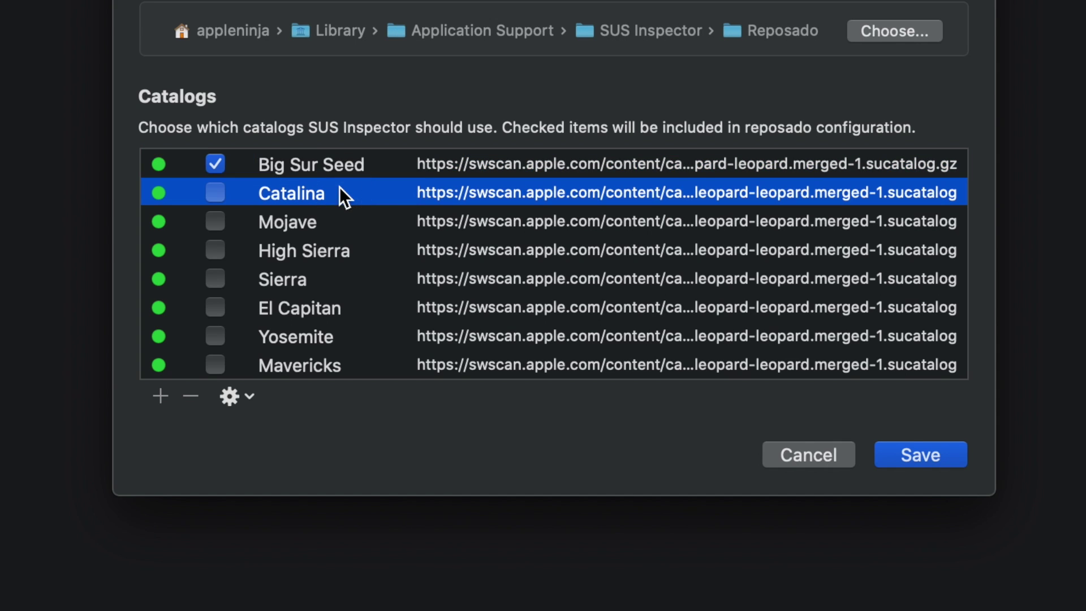
click(925, 451)
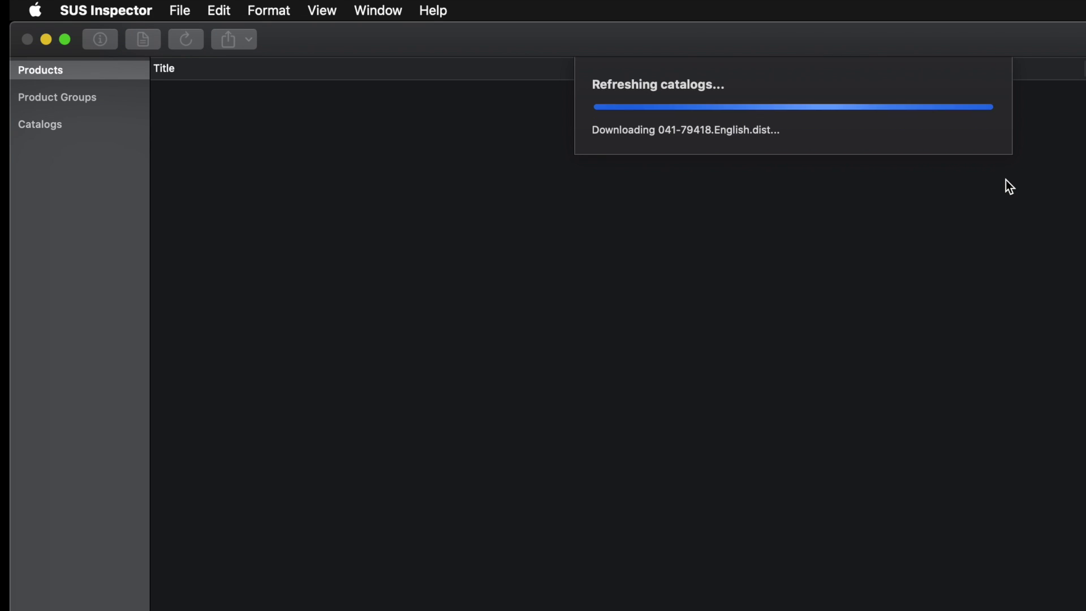
click(170, 9)
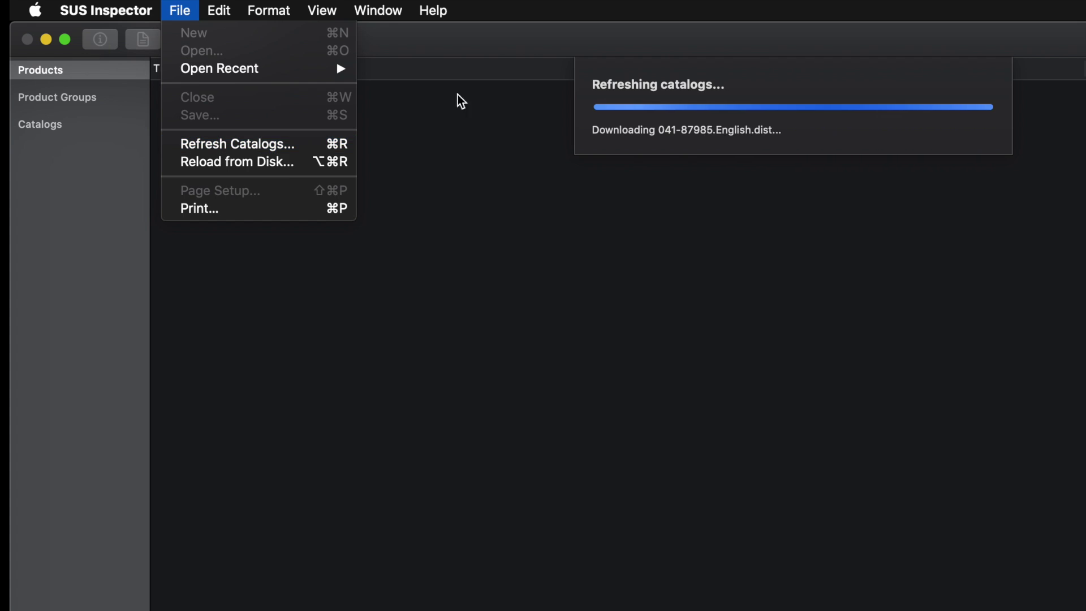
click(489, 41)
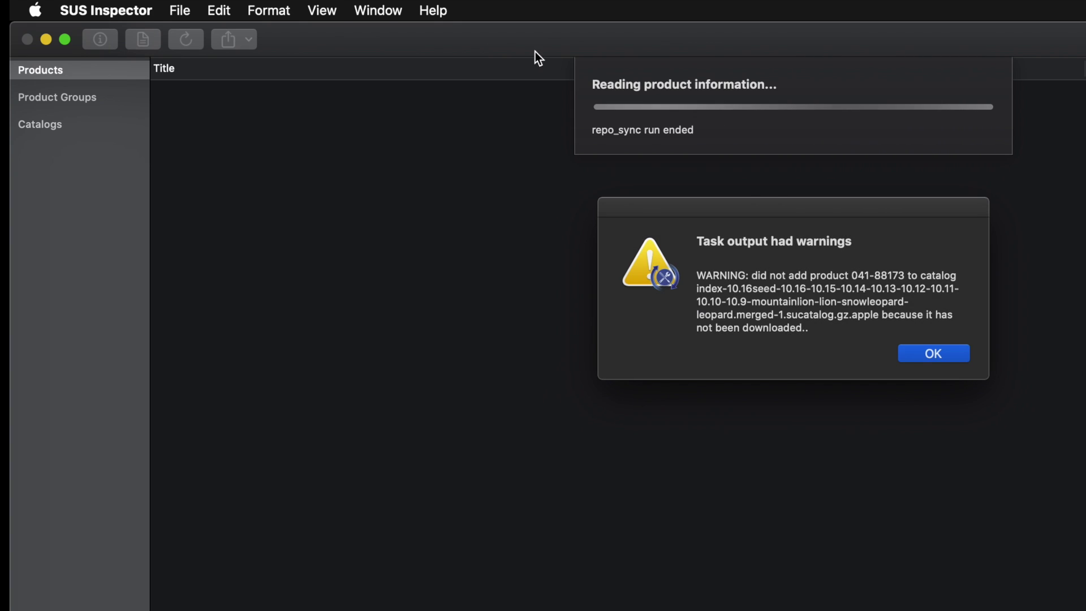
- Dismiss the task output warning and list the products in the Big Sur Seed catalog
click(934, 353)
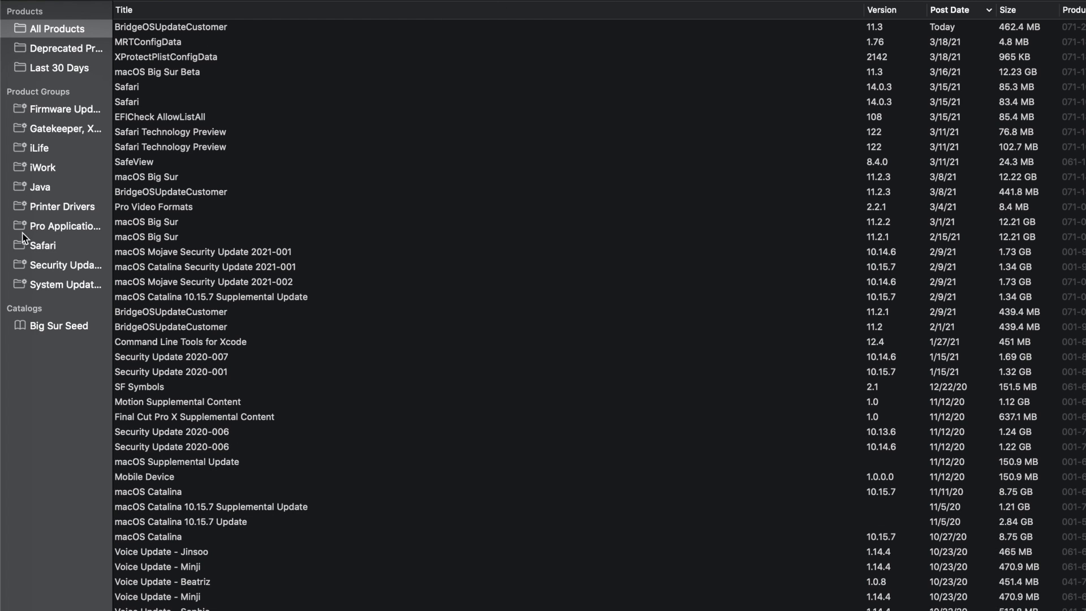
click(55, 327)
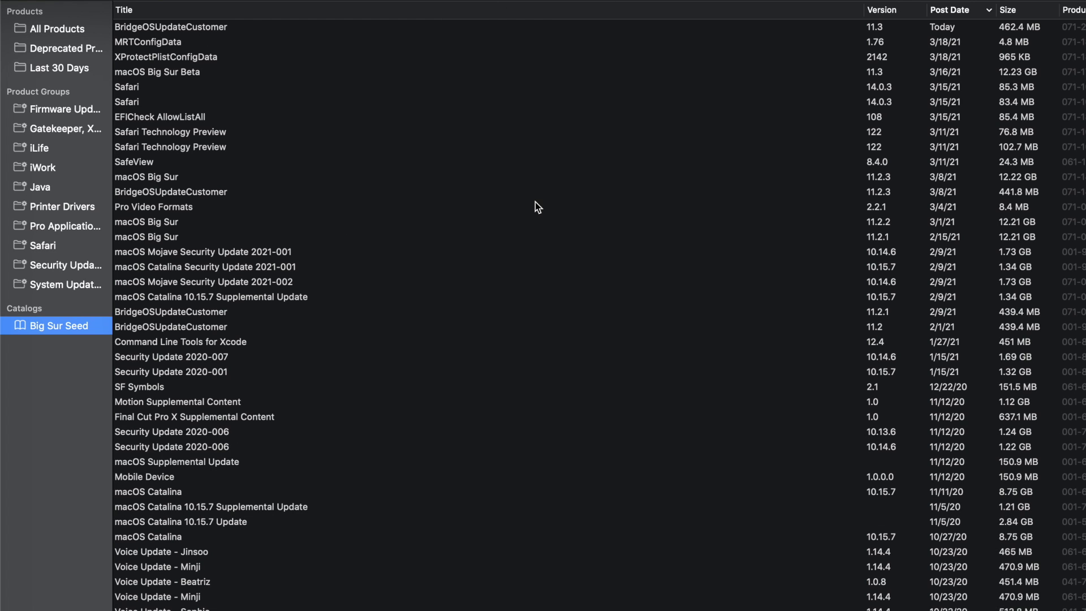
- Inspect the packages of the macOS Big Sur Beta 11.3 product, including InstallAssistant.pkg, and close its details
click(168, 72)
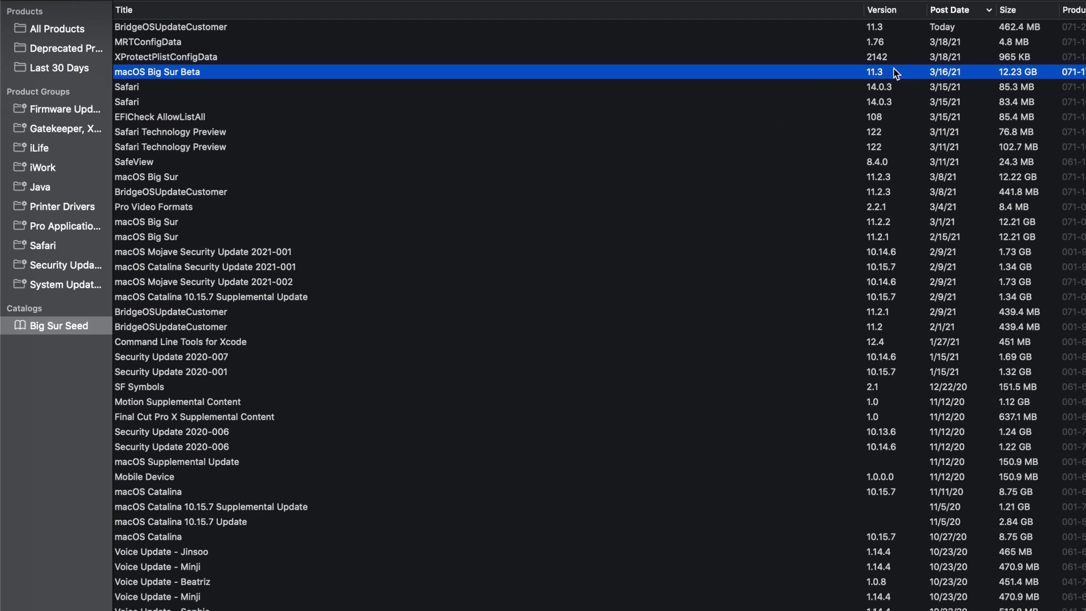
double_click(198, 72)
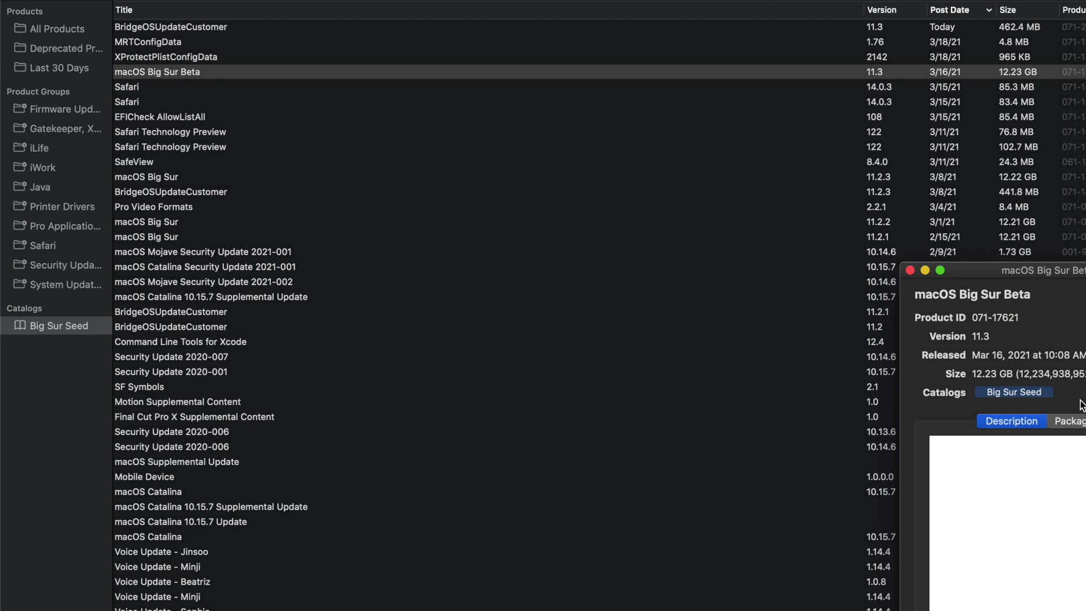
click(1081, 425)
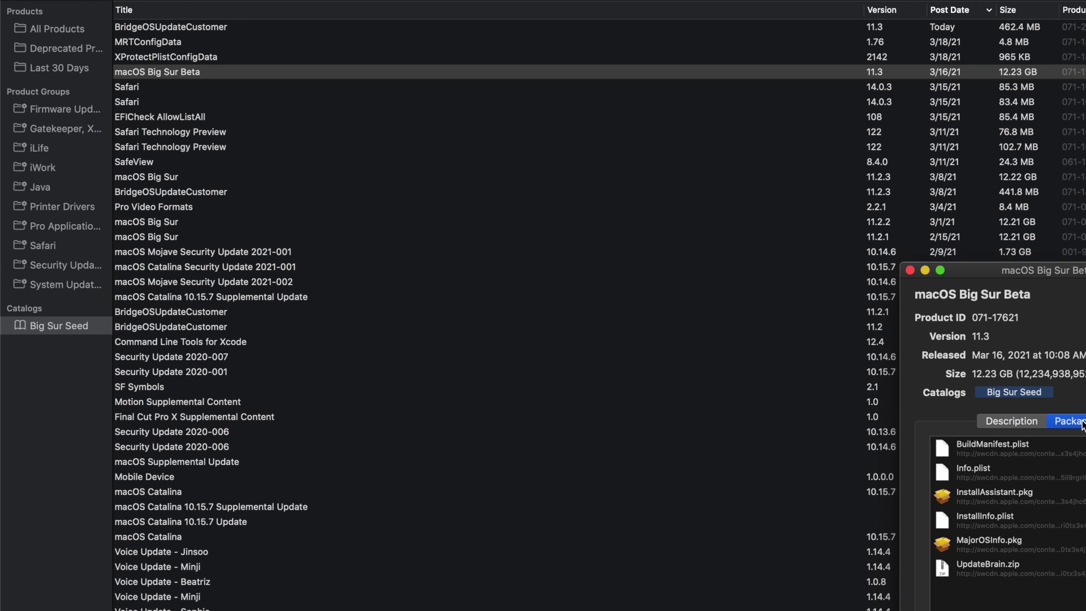
drag(1074, 271, 831, 135)
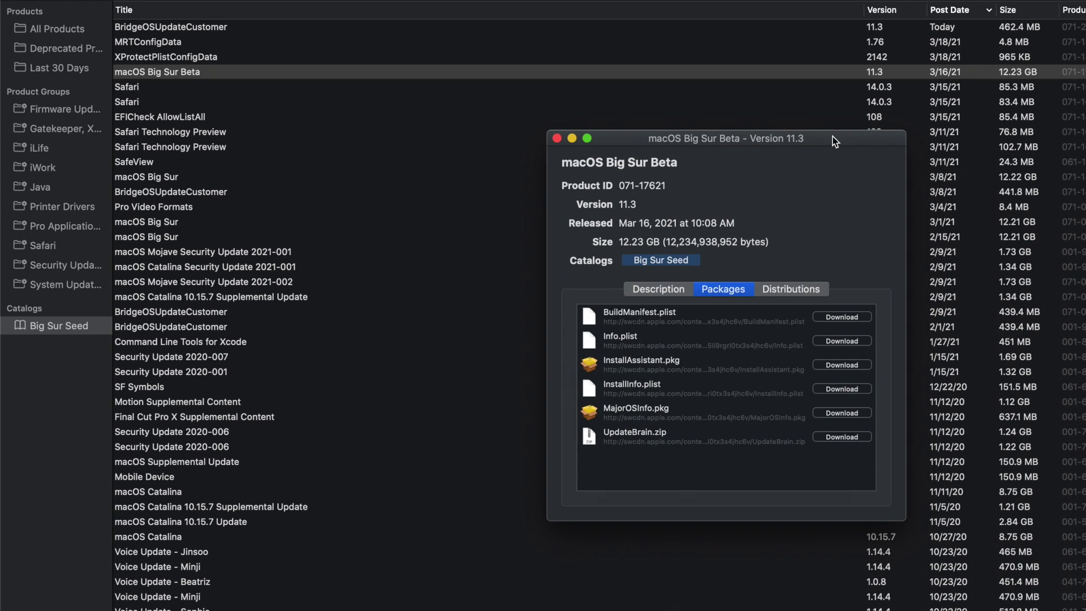
click(641, 367)
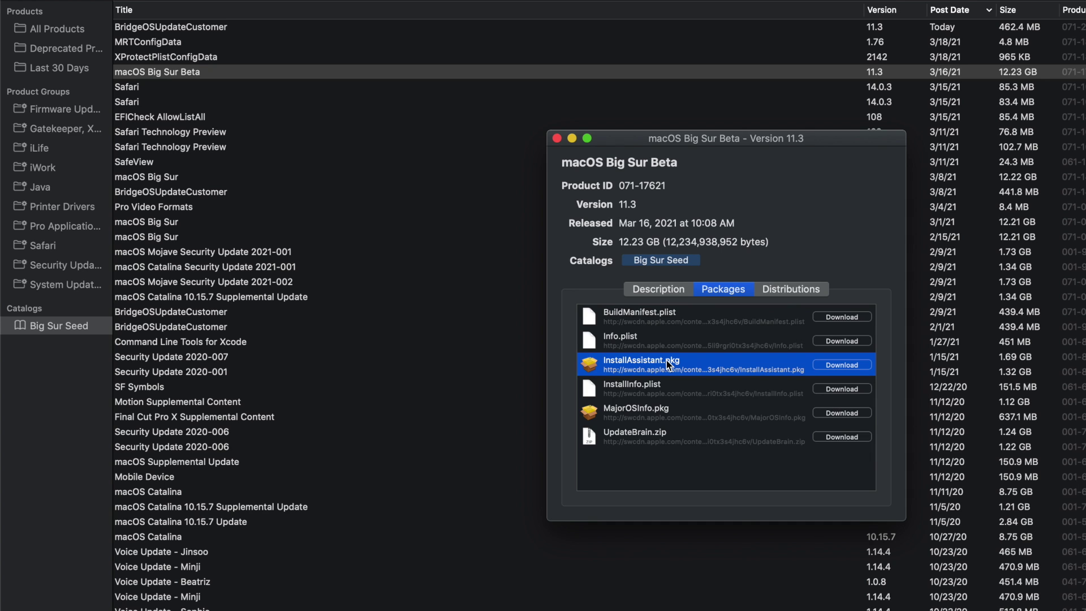
click(557, 138)
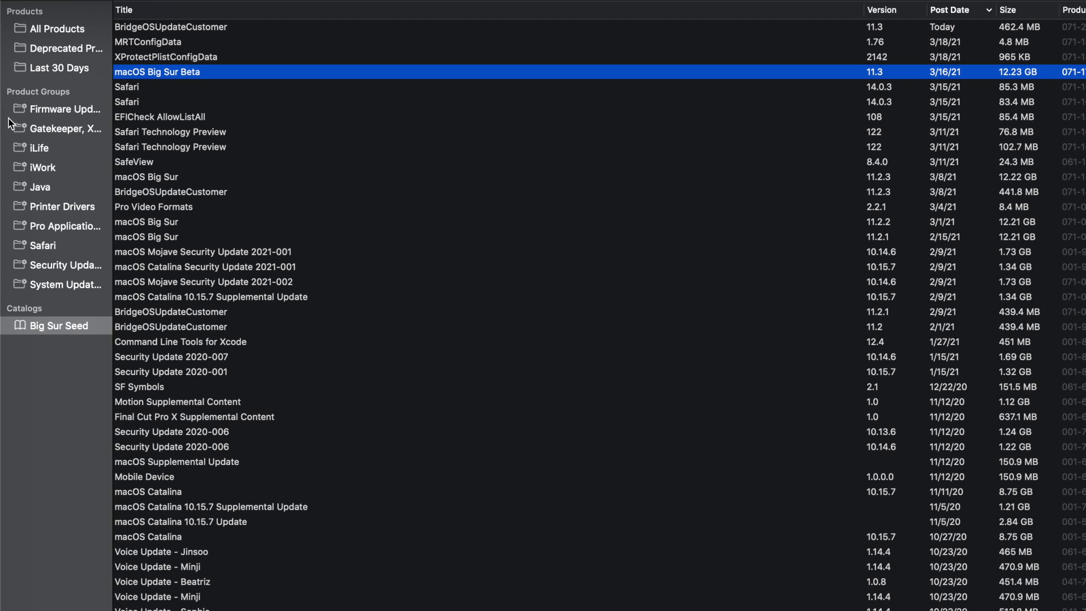
- Inspect the description and packages of Safari 13.1.2 in the Safari product group, and close its details
click(51, 249)
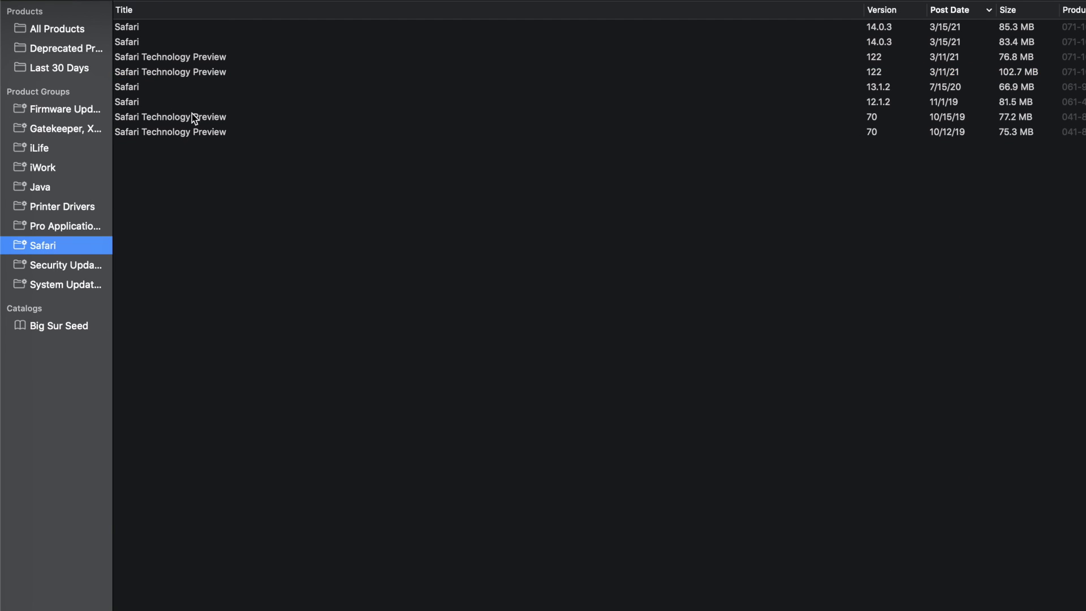
double_click(134, 87)
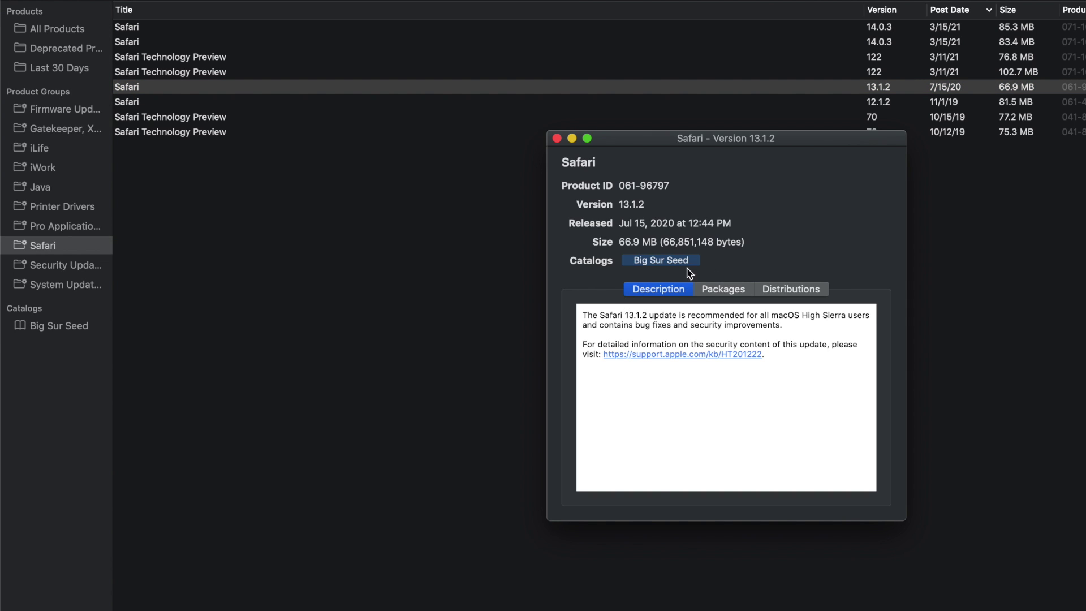
click(722, 290)
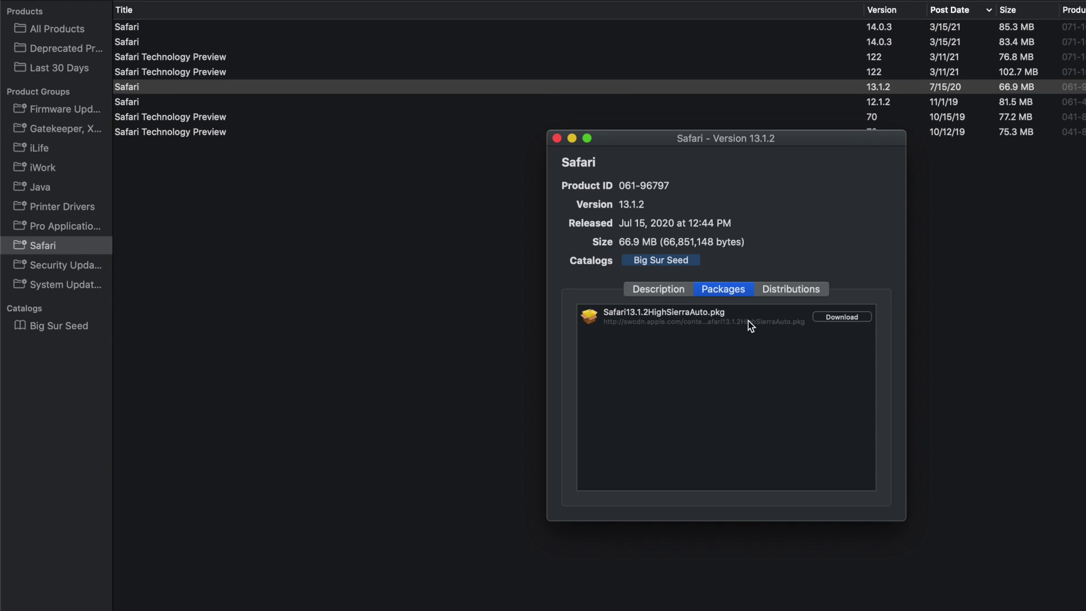
click(556, 139)
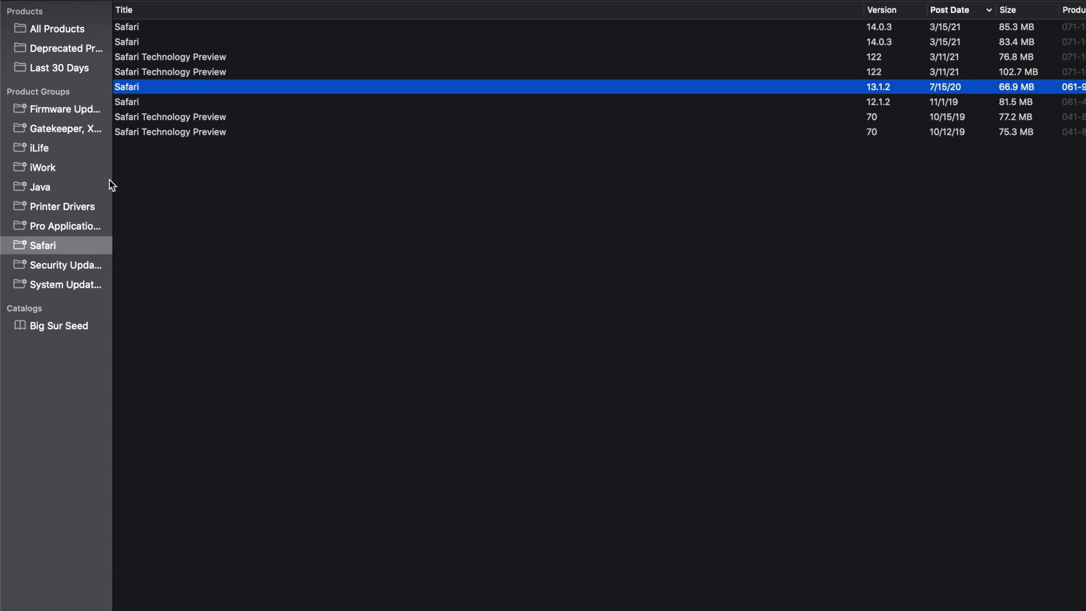
- Show the packages of macOS Big Sur Beta 11.3 in the Big Sur Seed catalog and start downloading InstallAssistant.pkg
click(53, 330)
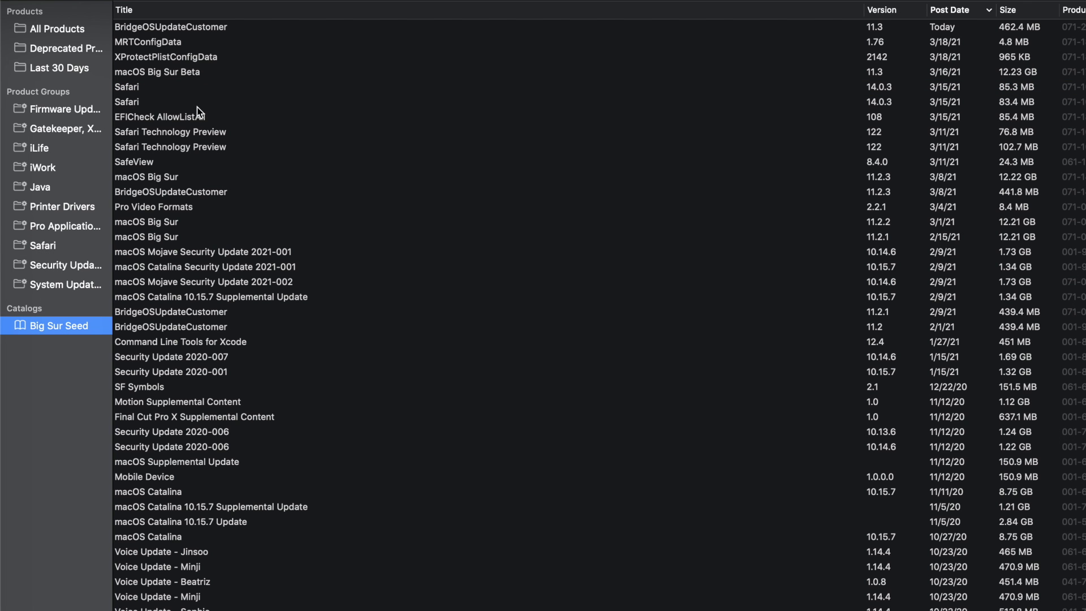
click(190, 74)
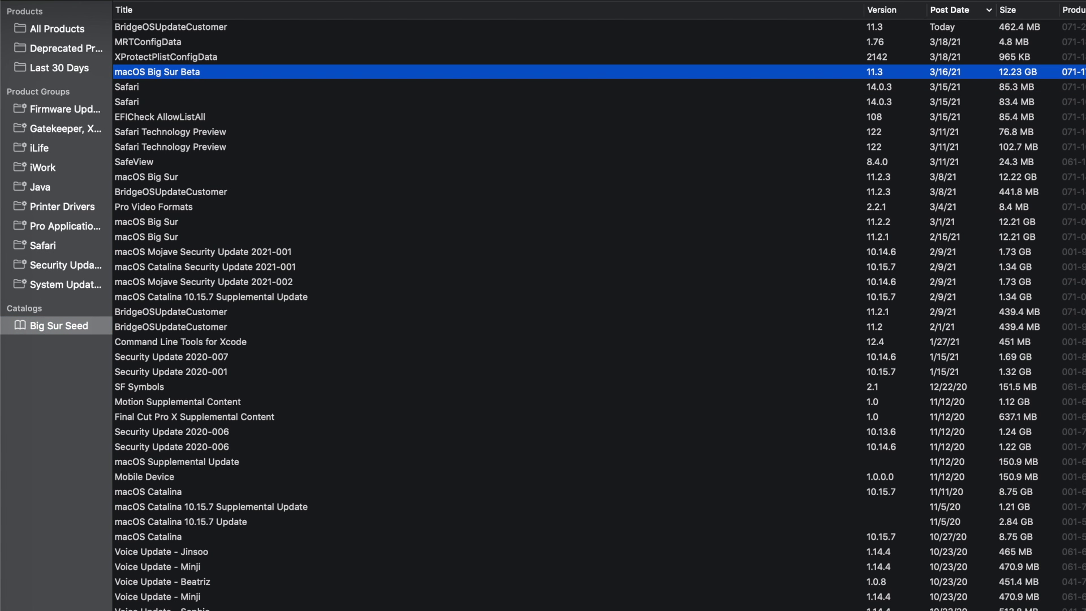
double_click(200, 72)
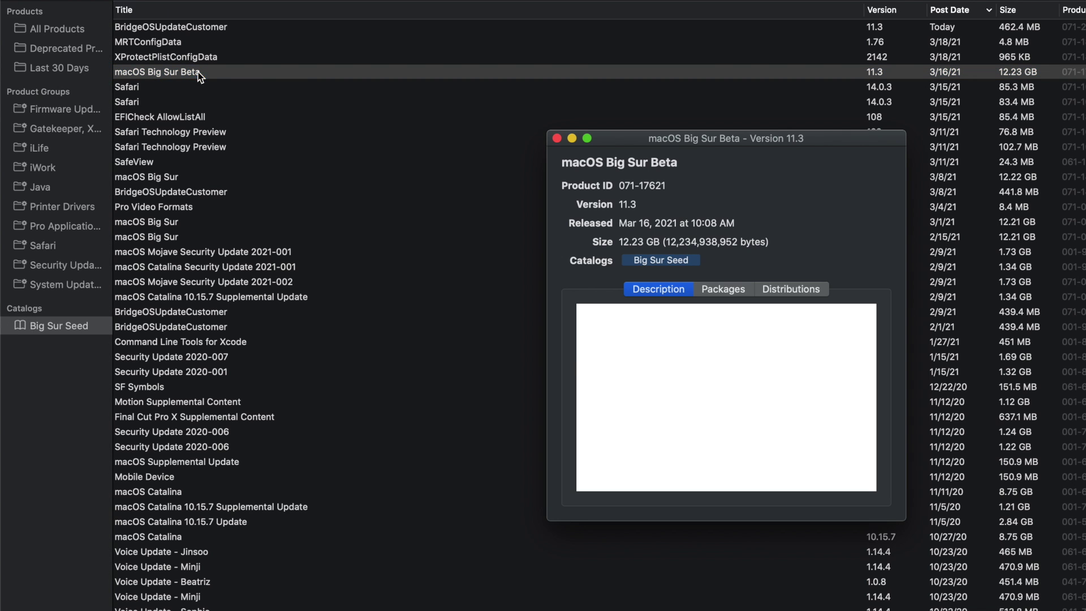
click(727, 291)
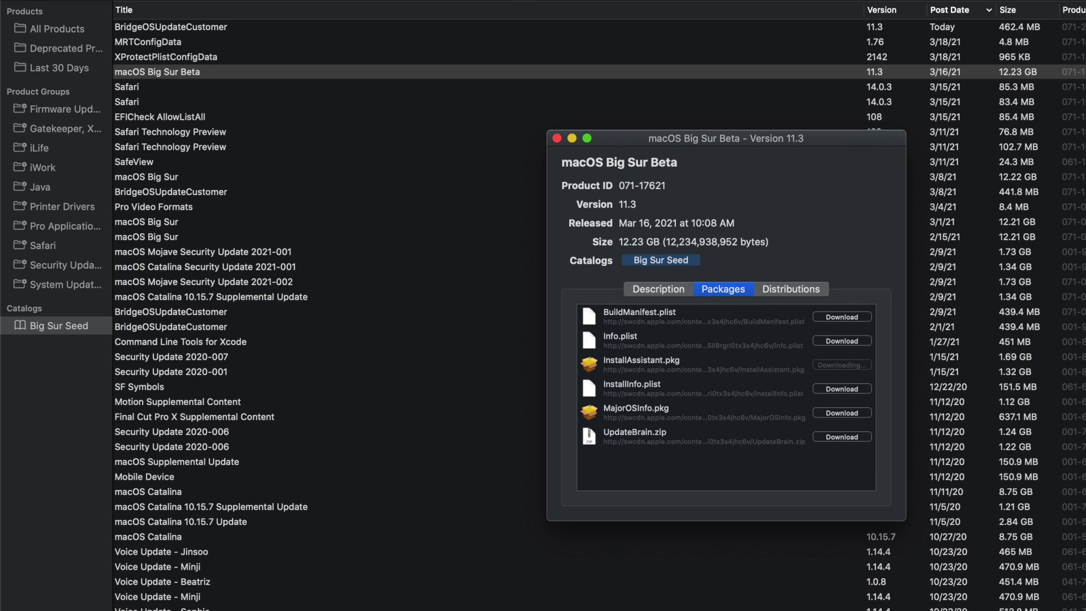
- Switch to Terminal, move the macOS Big Sur Beta details window aside, and run nettop -p "SUS Inspector" -J "bytes_in" to monitor the download
key(super+Tab)
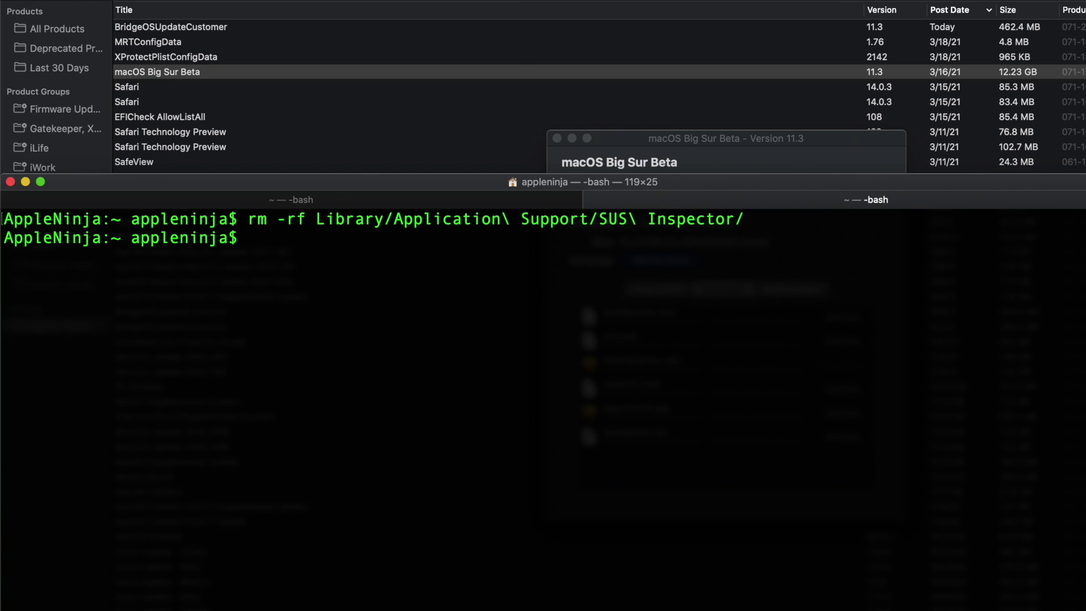
click(477, 204)
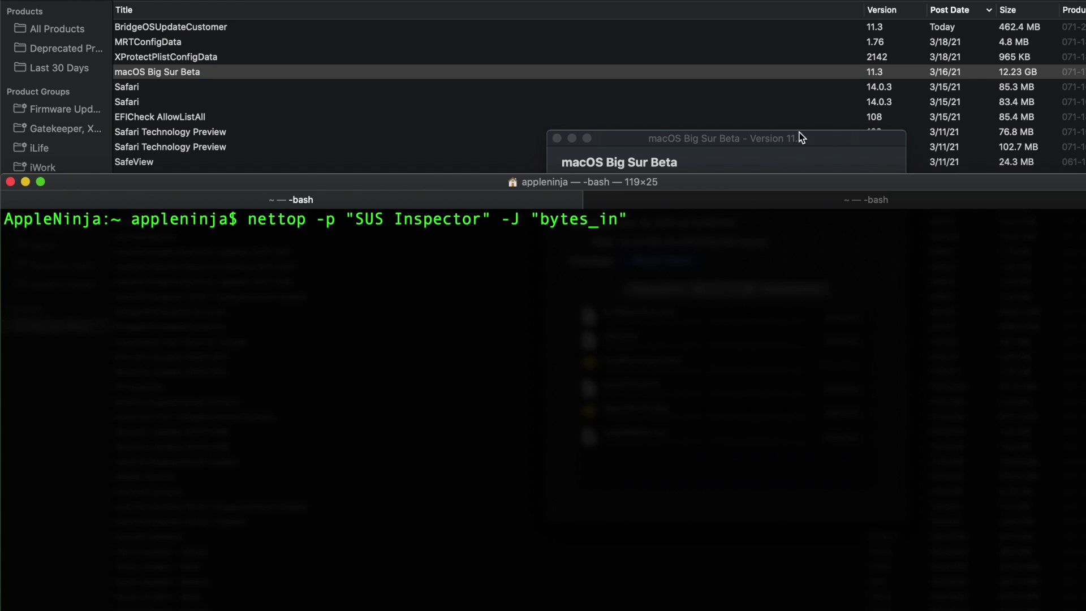
click(801, 152)
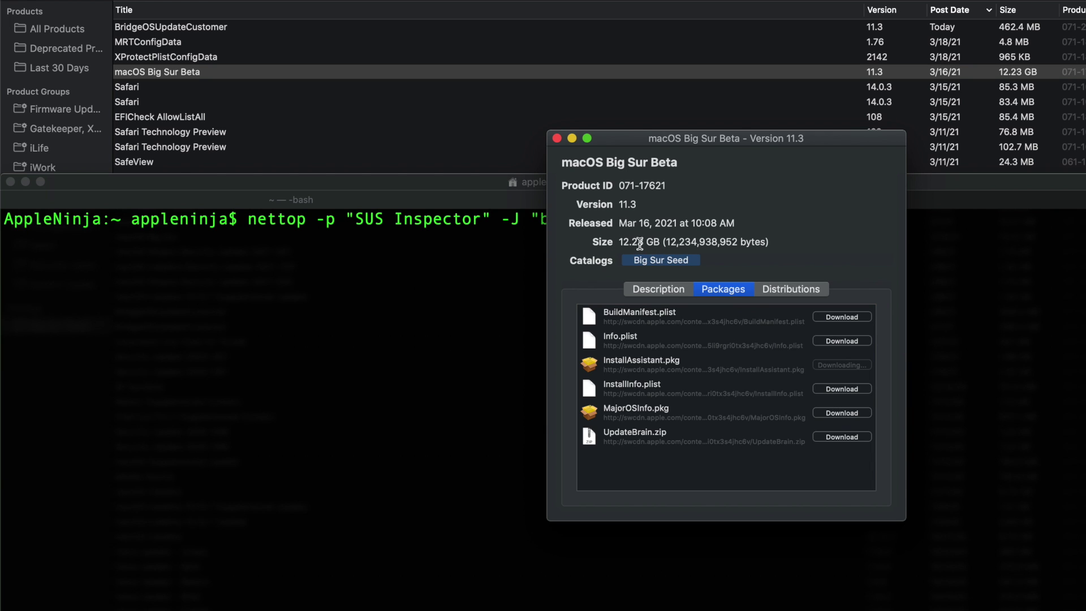
drag(628, 135, 978, 178)
click(682, 181)
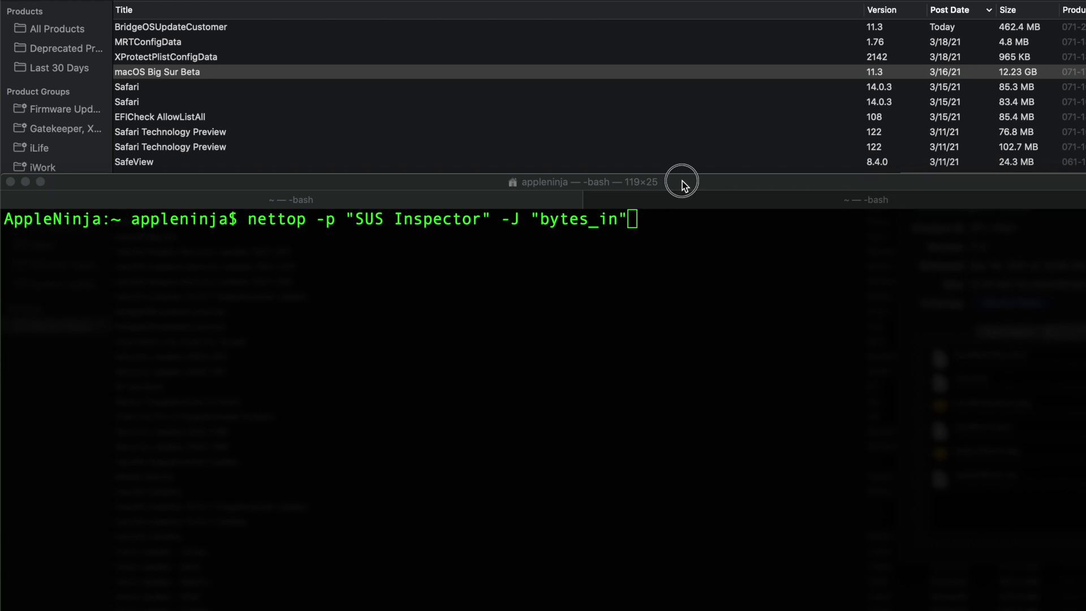
key(Return)
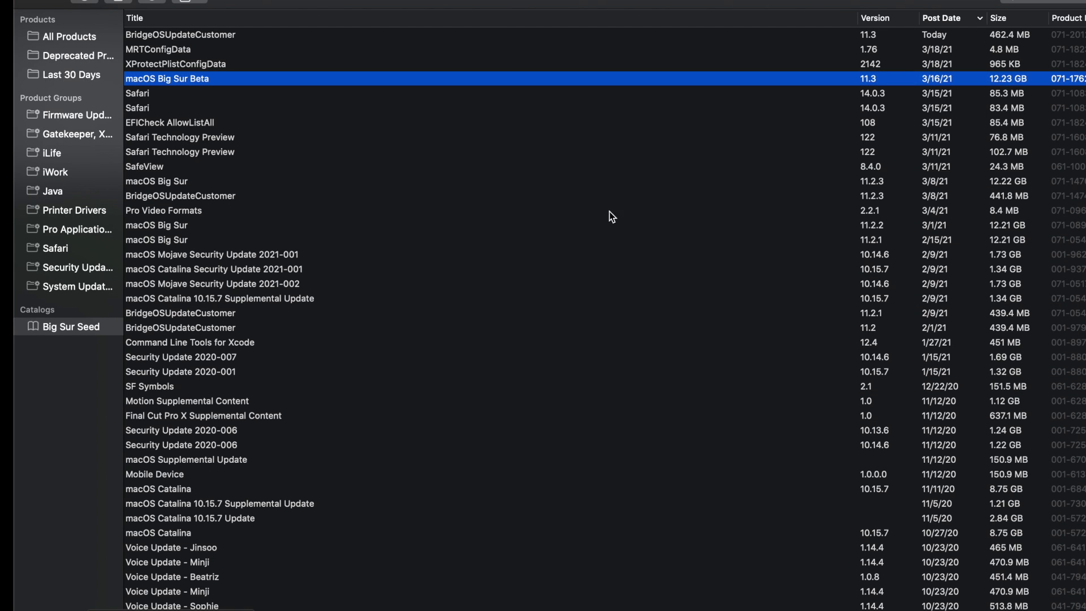
- Look through the Big Sur Seed catalog in SUS Inspector for older installers such as macOS Catalina and Mojave, and search for "sierra"
scroll(215, 503, down, 3)
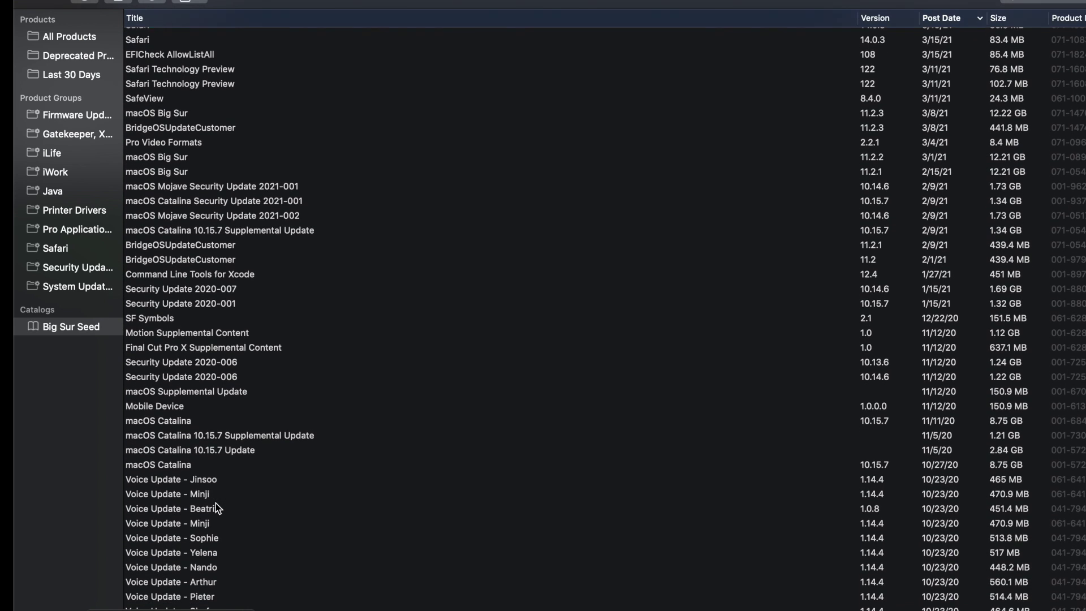
click(158, 421)
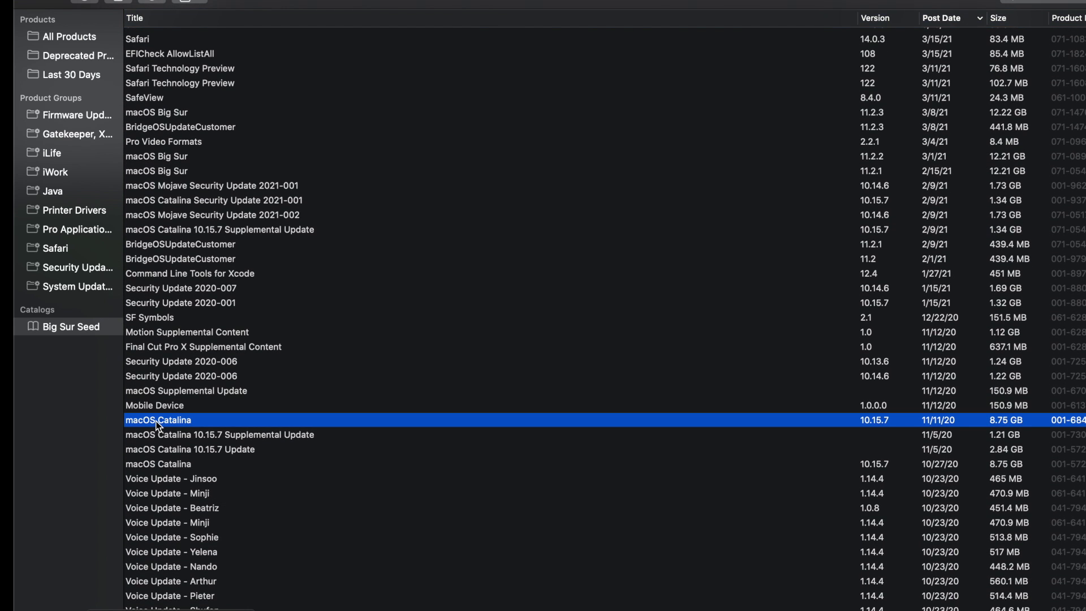
scroll(157, 425, down, 15)
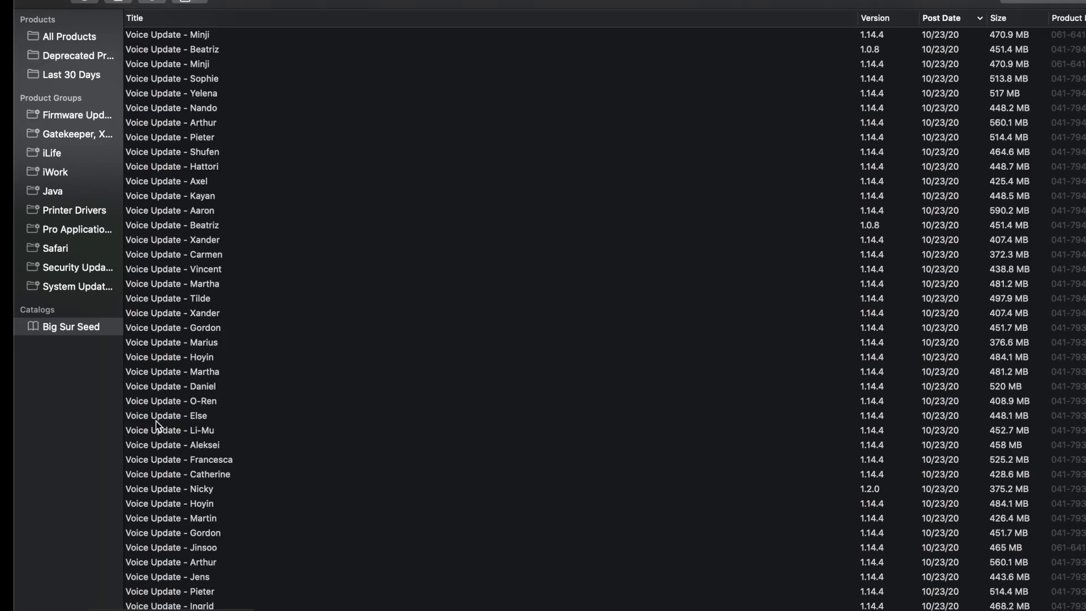
scroll(157, 425, down, 20)
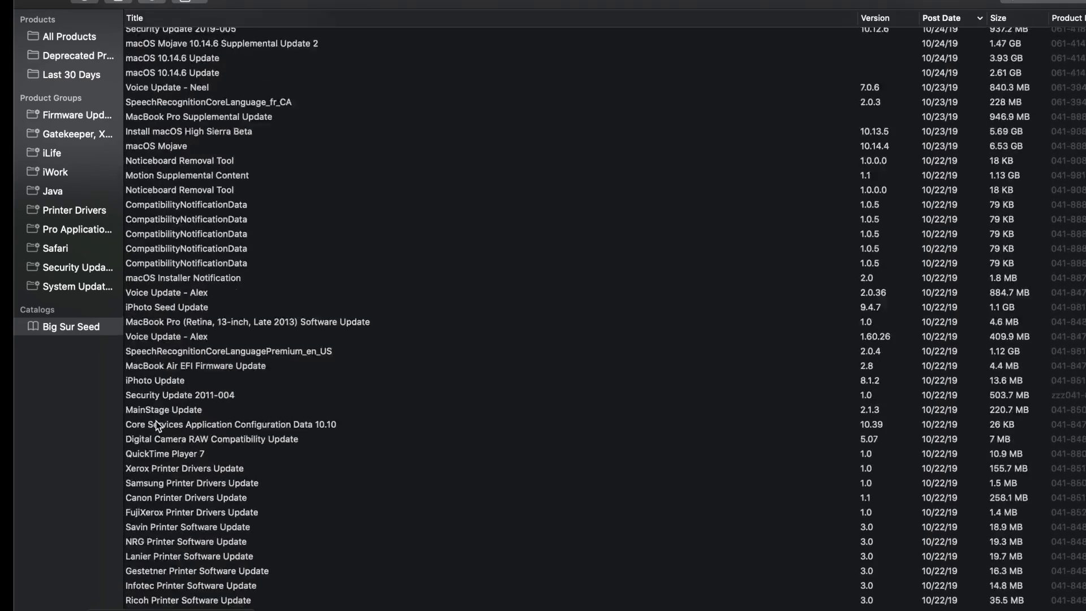
scroll(157, 426, up, 11)
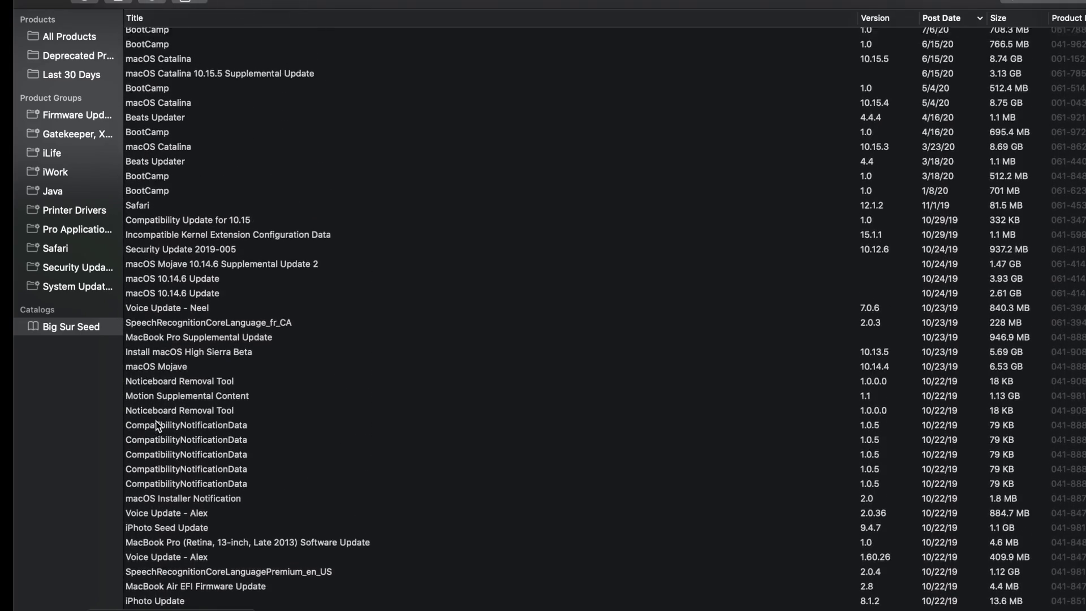
scroll(156, 425, up, 1)
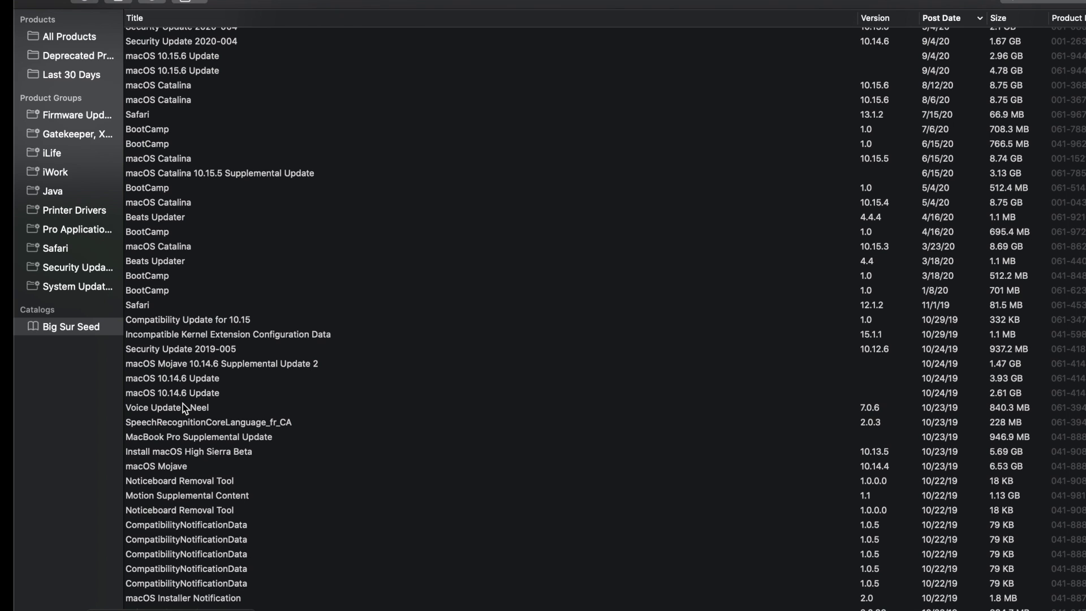
click(172, 465)
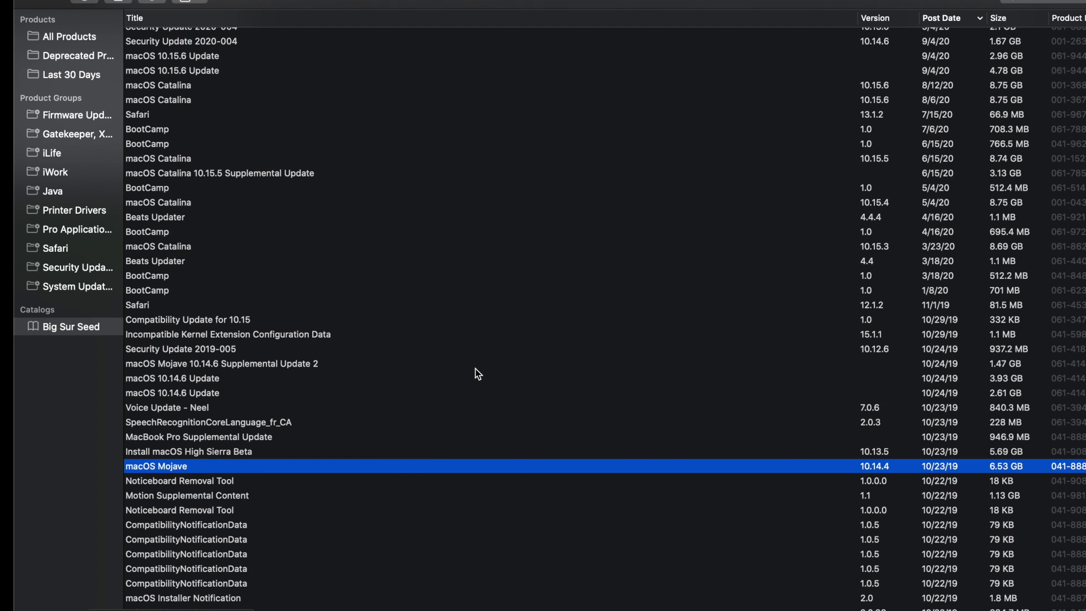
scroll(475, 367, down, 10)
scroll(476, 362, down, 5)
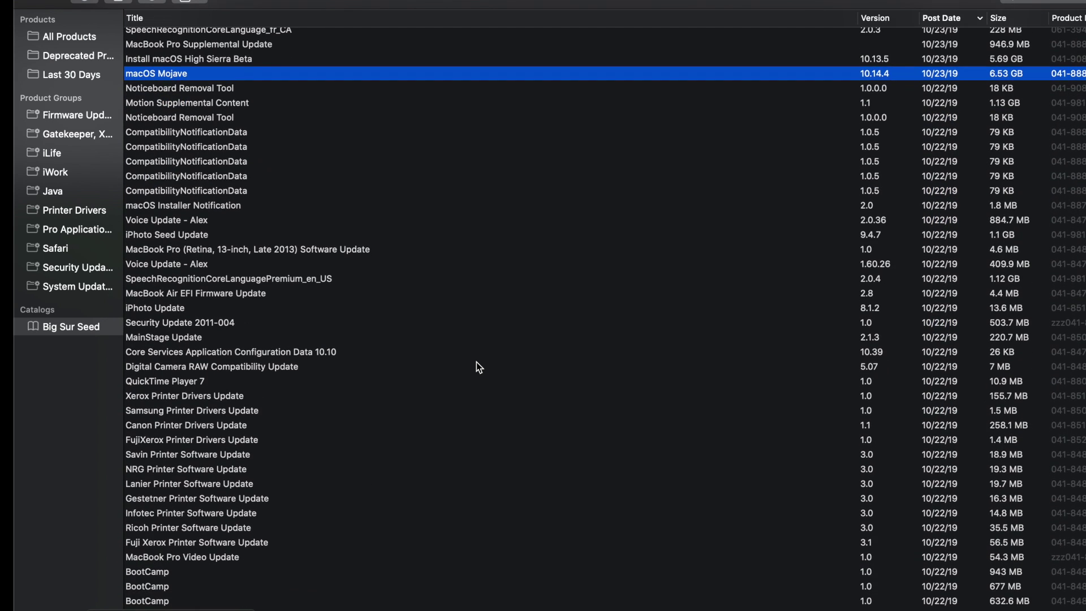
click(1040, 1)
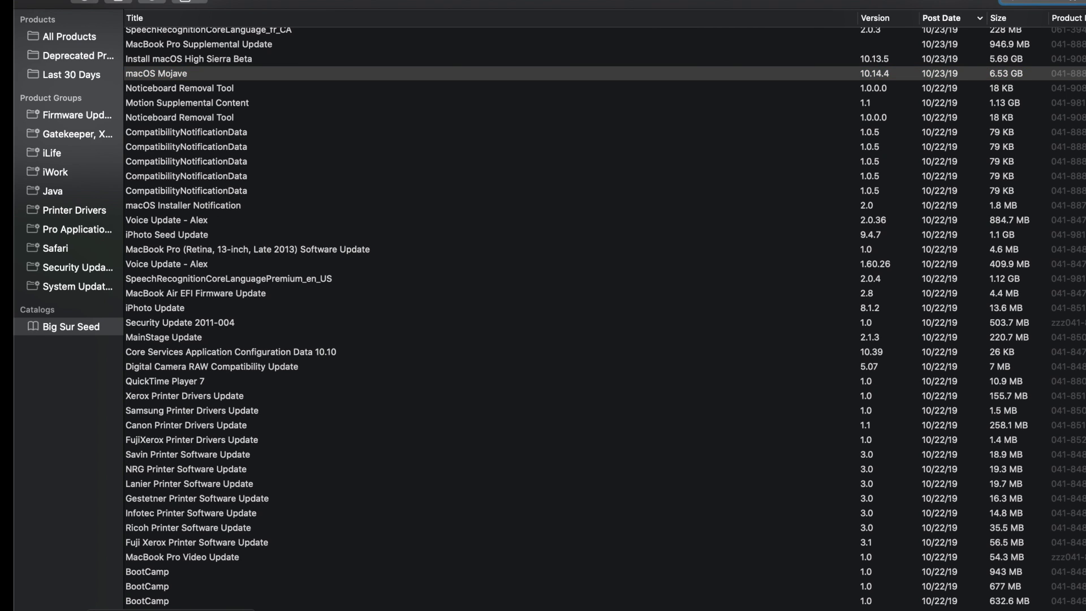
text(sierra)
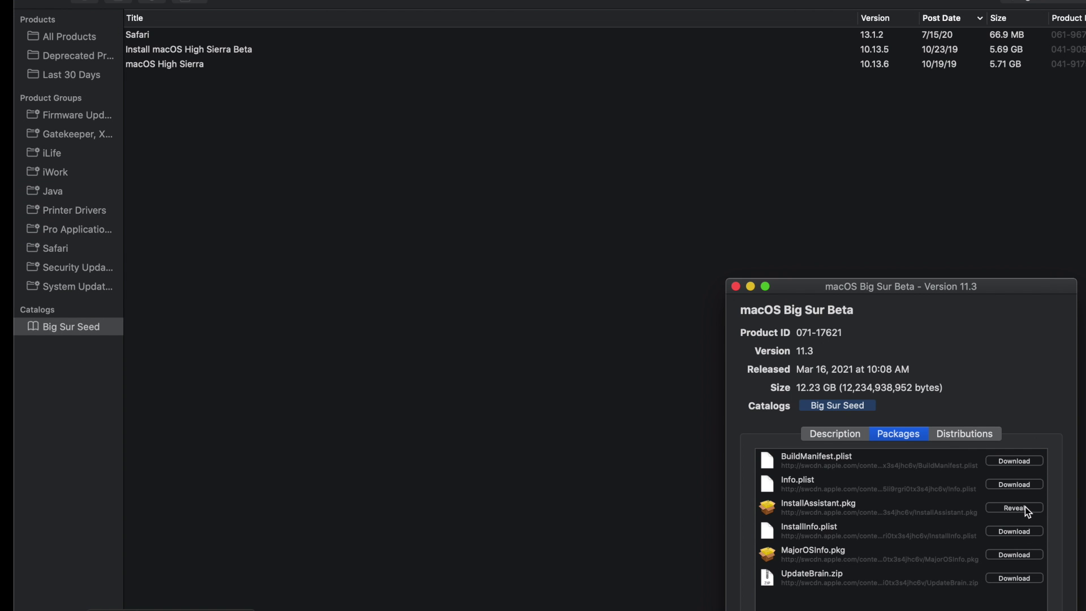
- Reveal the downloaded InstallAssistant.pkg in Finder, install the package, and close the installer
click(1024, 508)
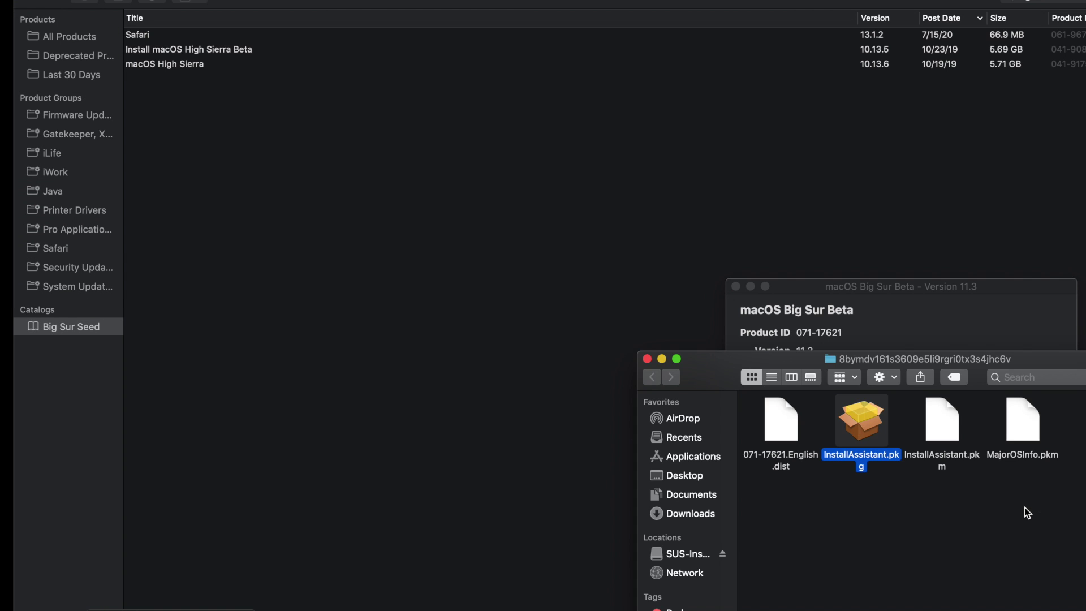
drag(1047, 362, 857, 196)
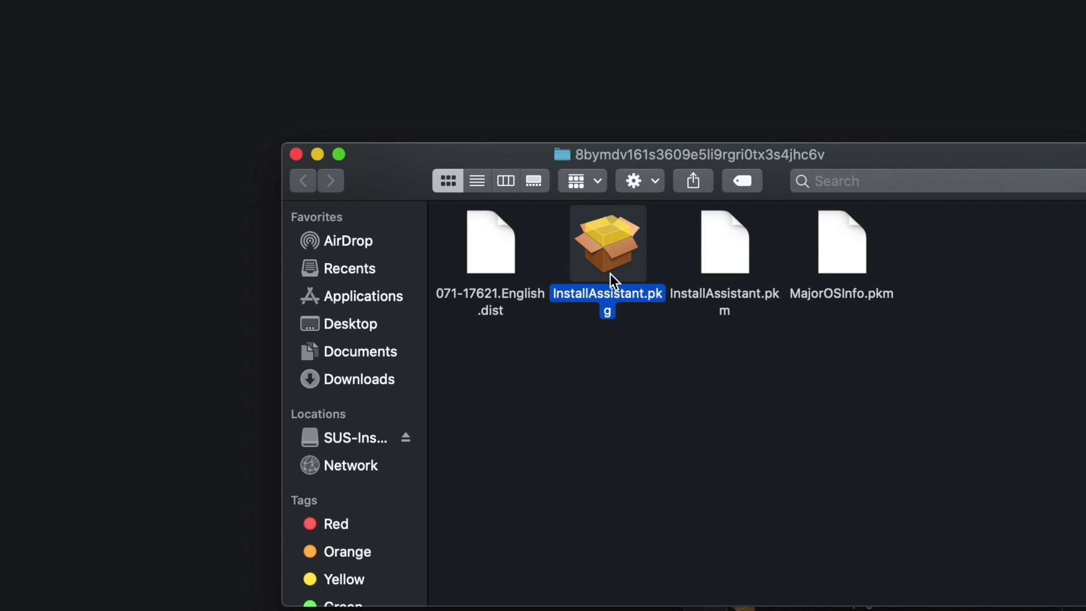
double_click(610, 273)
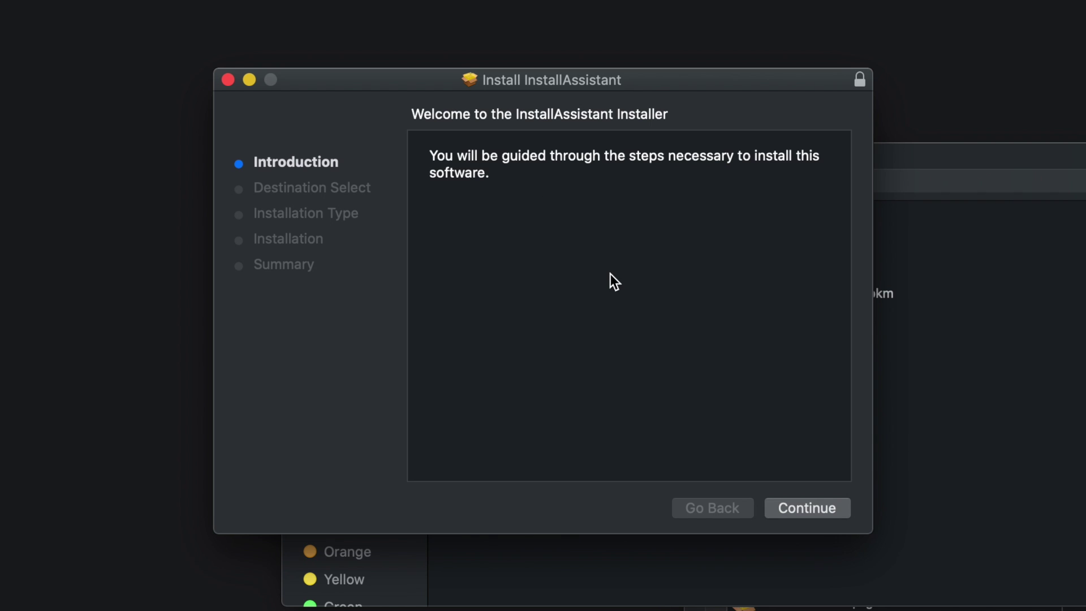
click(799, 511)
click(798, 512)
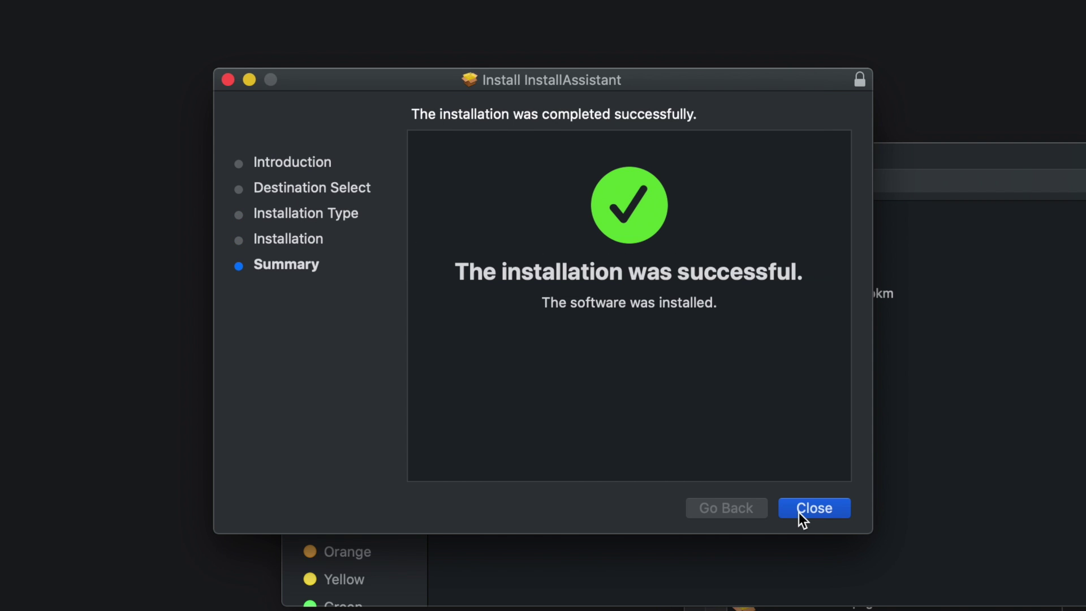
click(799, 513)
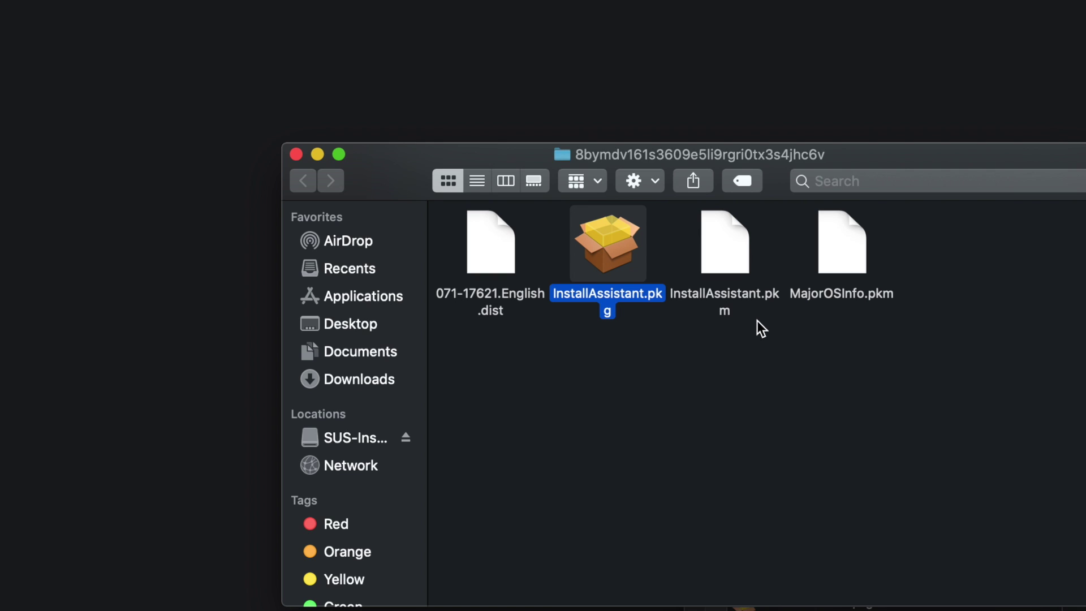
- Show the Applications folder in Finder and select Install macOS Big Sur Beta
key(super+grave)
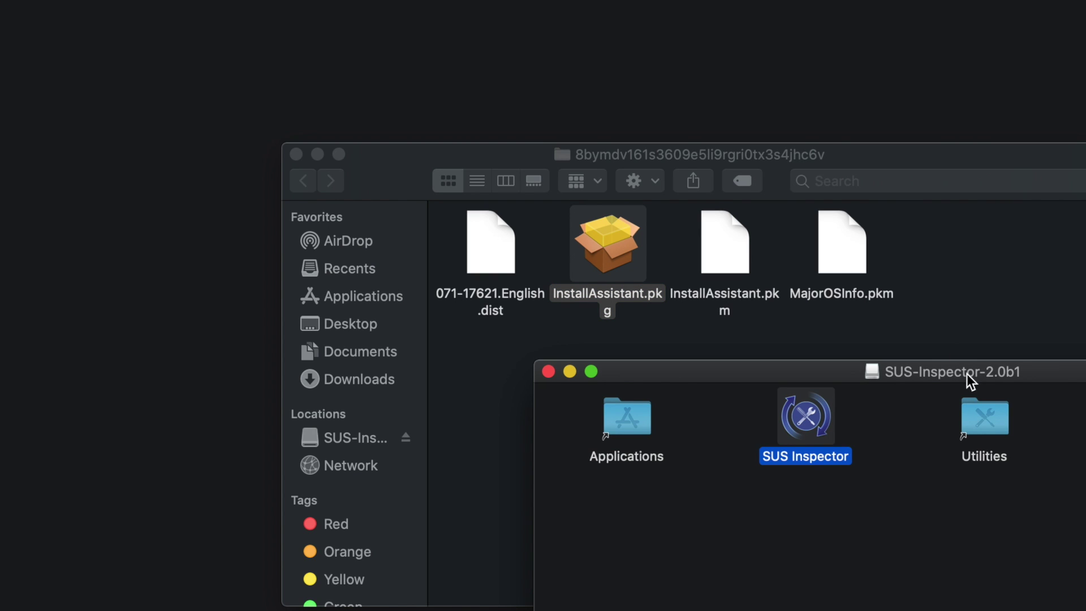
key(shift+super+a)
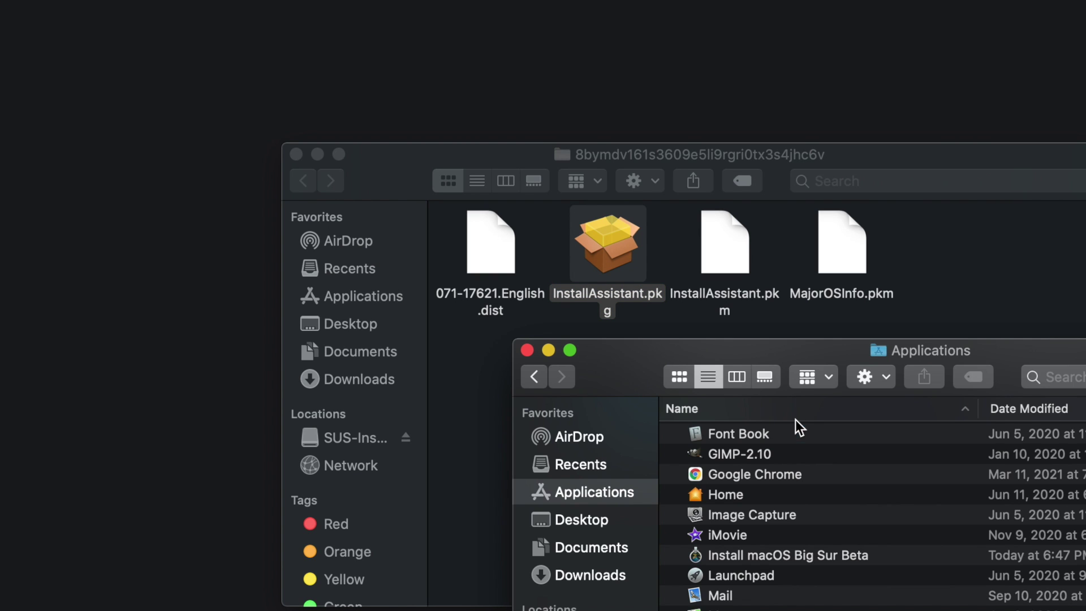
drag(663, 345, 650, 39)
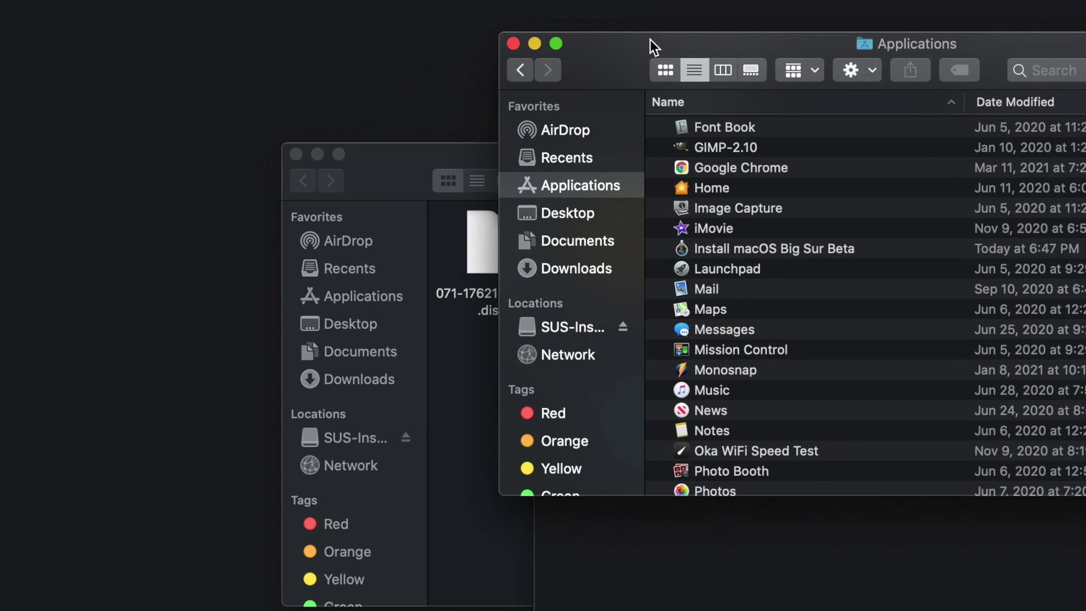
click(804, 249)
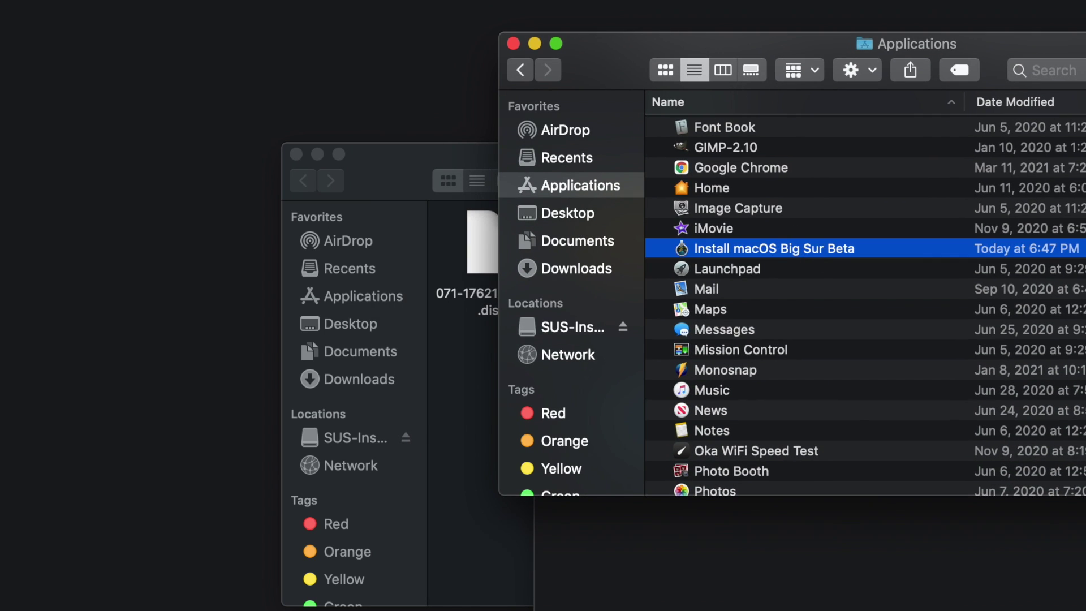